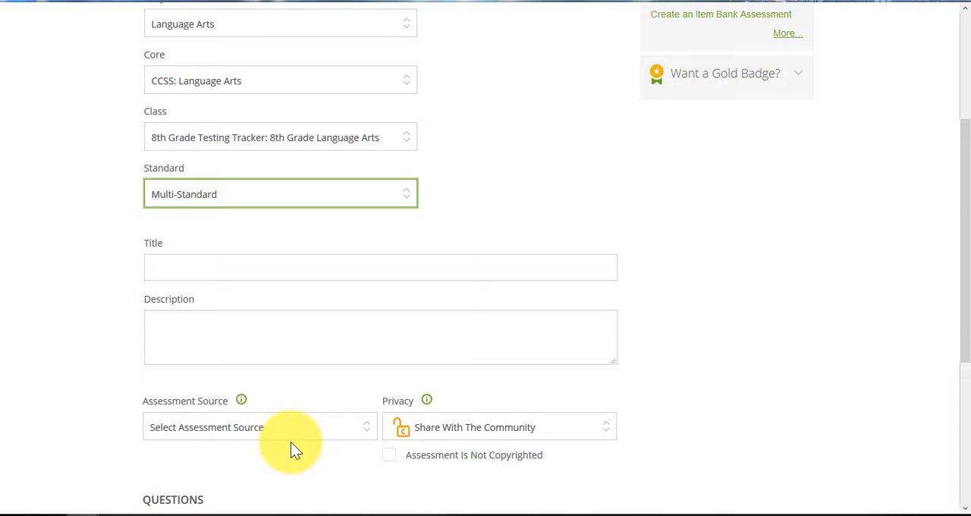
- Choose Multi-Standard as the standard for the new assessment
left_click(316, 196)
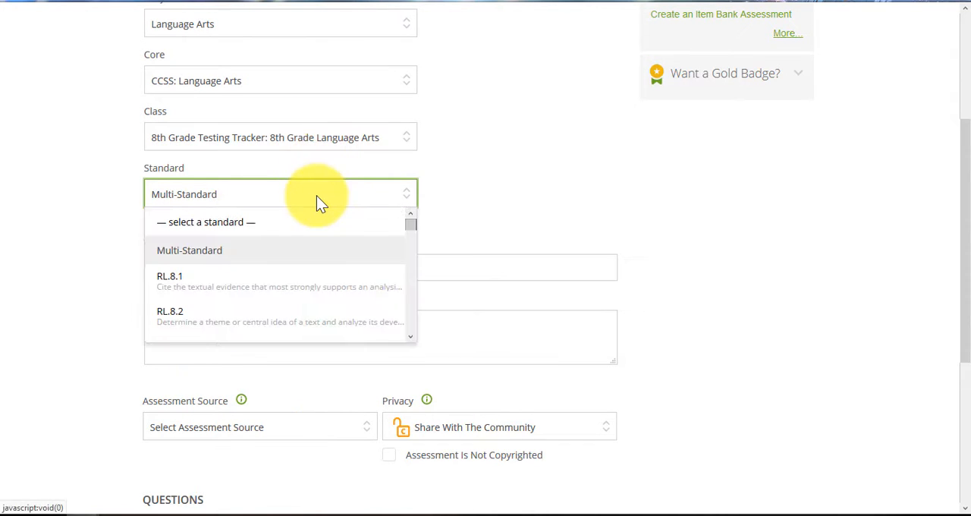
left_click(254, 250)
scroll(328, 289, "down", 2)
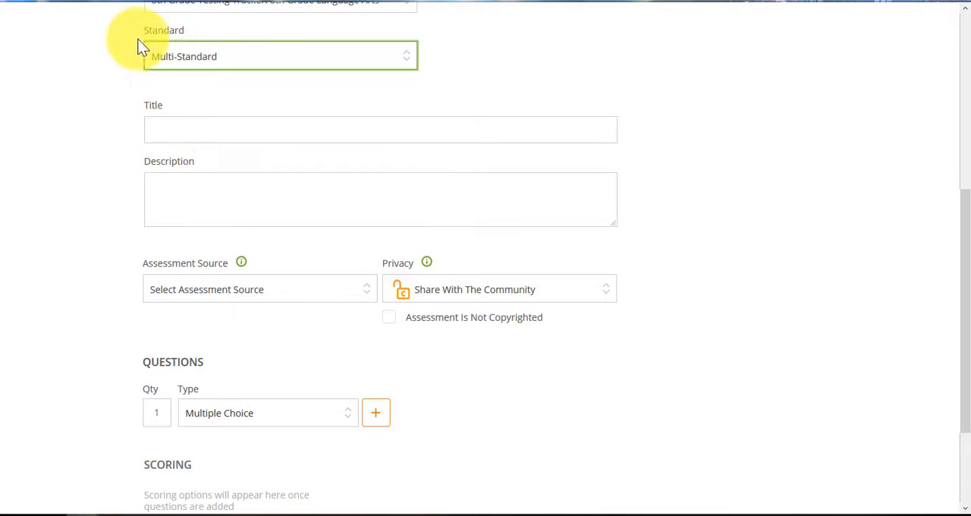
- Set the assessment source to the item-based JOLIET PSD 86 Teacher Bank
left_click(324, 302)
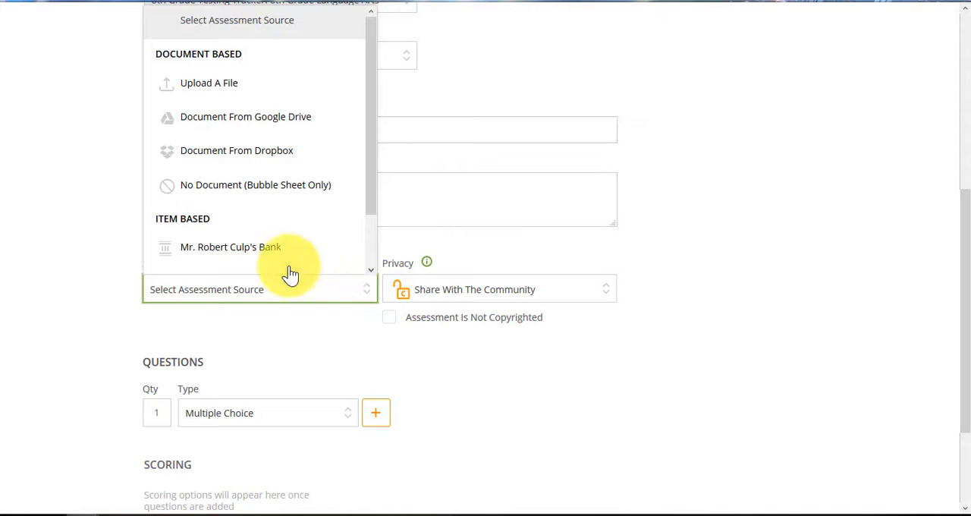
scroll(258, 242, "down", 1)
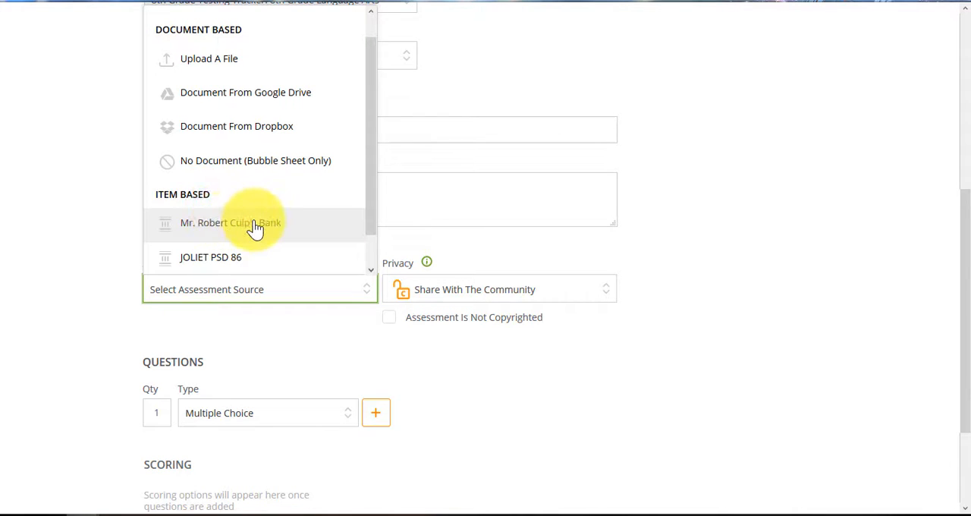
scroll(256, 231, "down", 1)
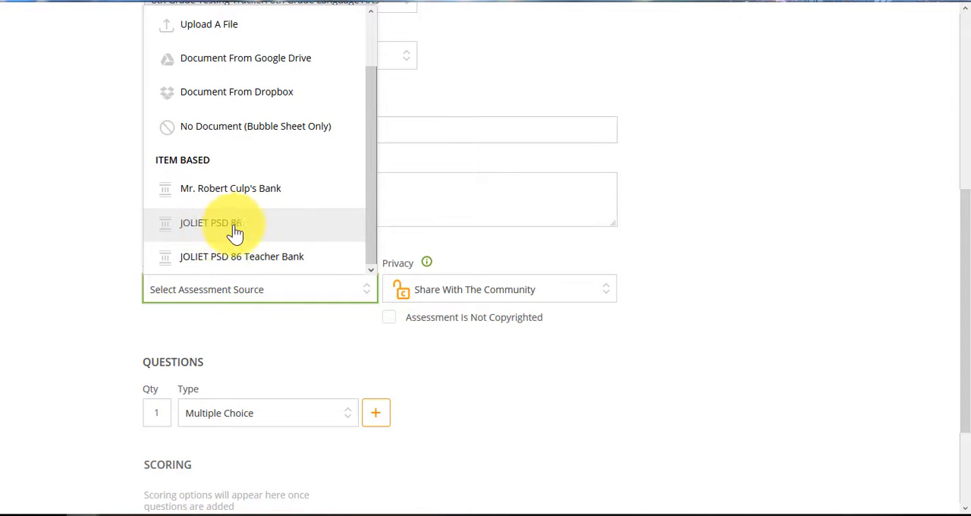
left_click(281, 261)
- Look through the teacher bank's item results for RL.8.1 and the standards available for filtering
scroll(297, 318, "down", 1)
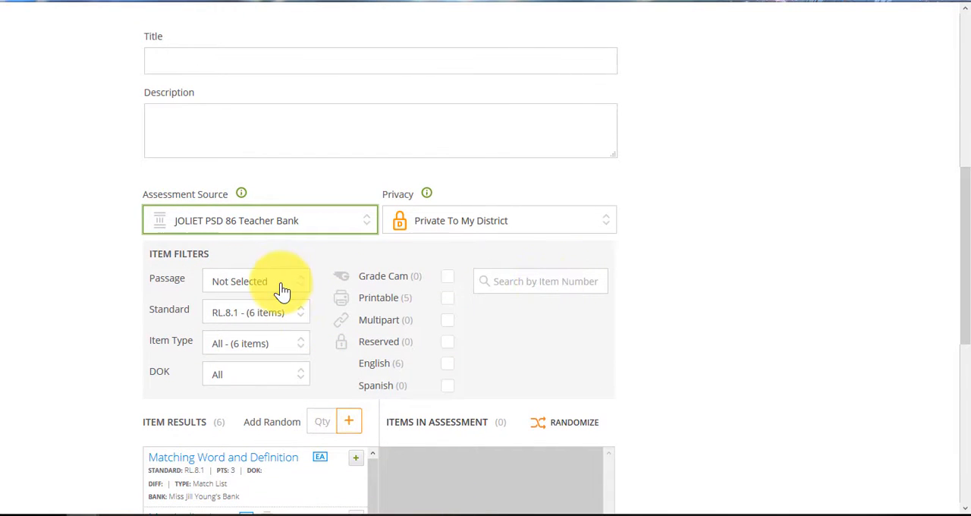
scroll(297, 326, "down", 2)
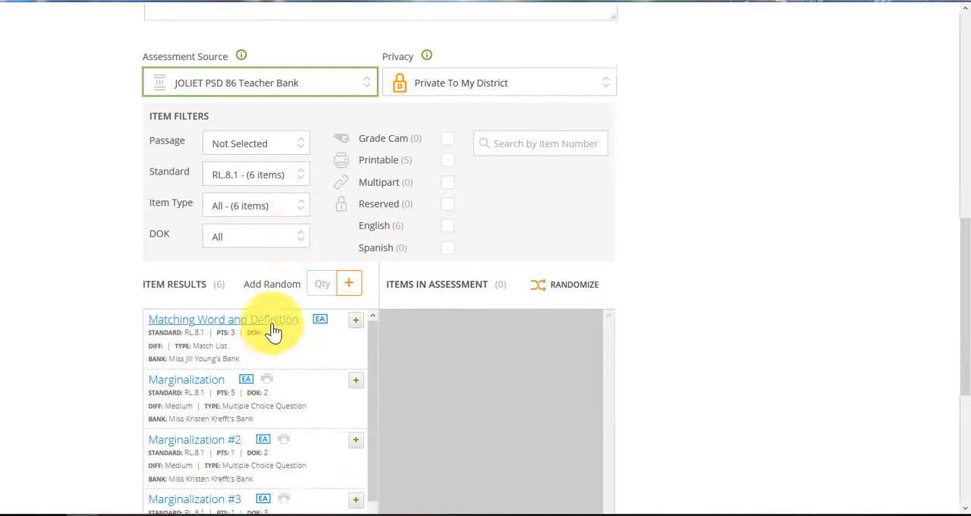
scroll(275, 332, "down", 1)
scroll(281, 355, "down", 1)
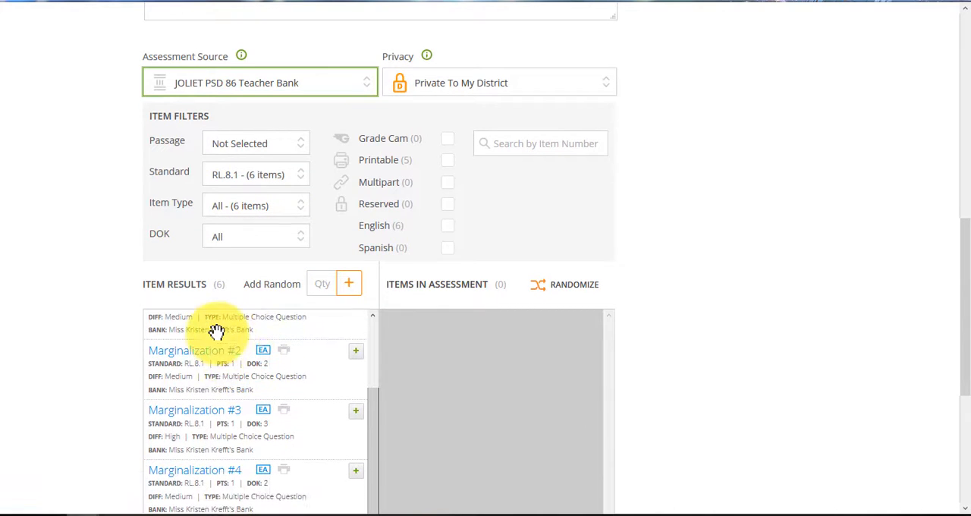
scroll(250, 410, "down", 3)
scroll(232, 346, "up", 4)
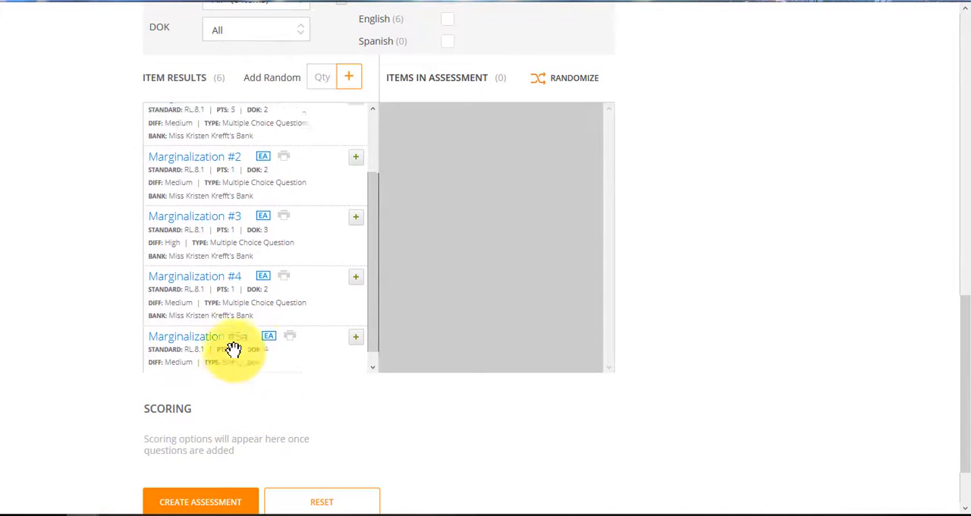
scroll(278, 265, "up", 2)
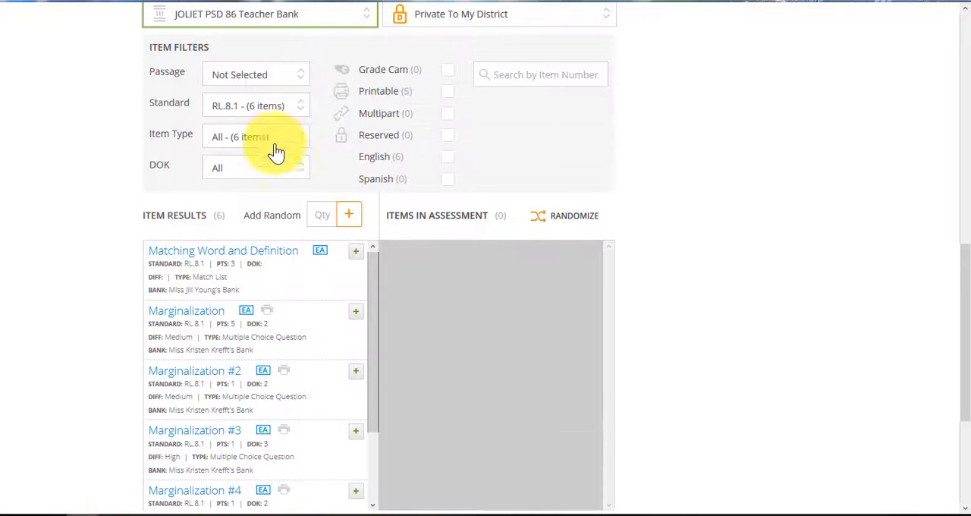
left_click(297, 112)
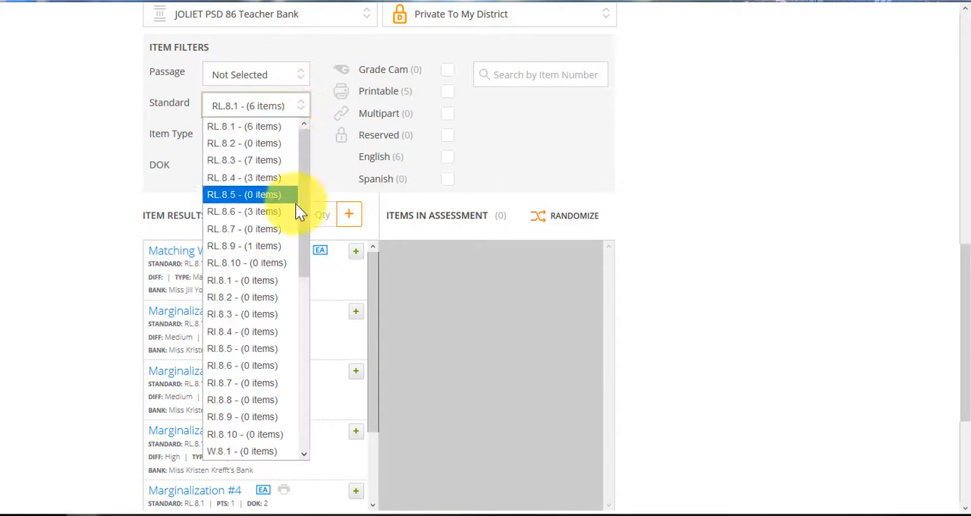
left_click(144, 178)
- Switch the assessment source to the teacher's own item bank and filter its items by the passage The Tower
scroll(281, 152, "up", 2)
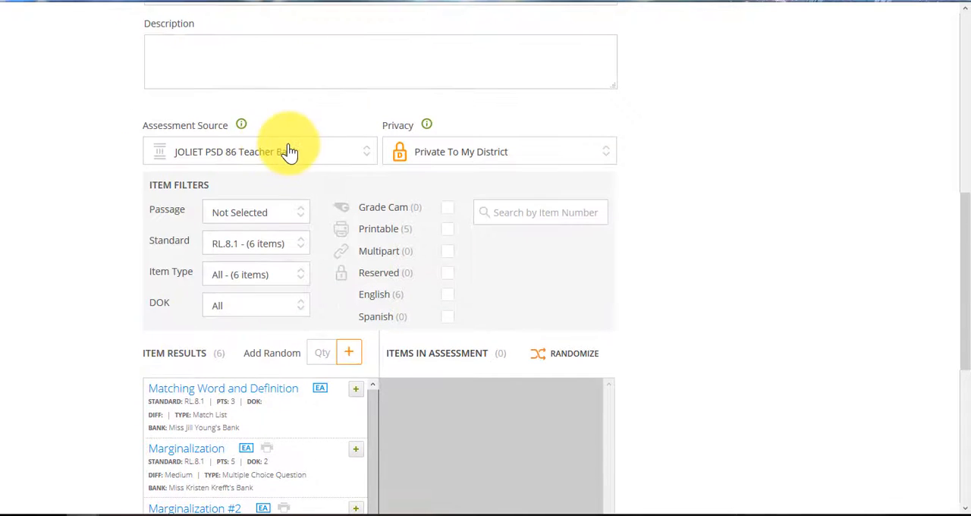
left_click(288, 156)
left_click(255, 363)
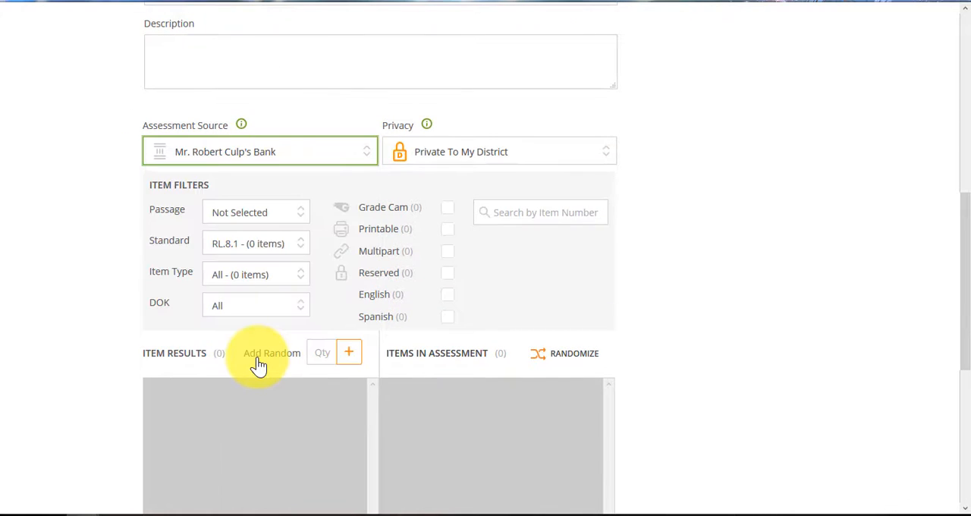
scroll(288, 266, "down", 3)
scroll(284, 246, "up", 1)
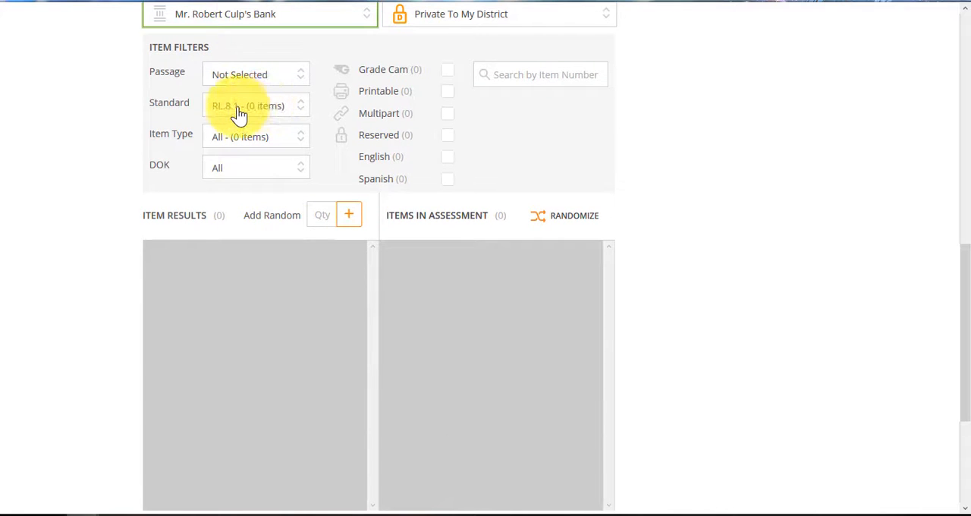
left_click(294, 76)
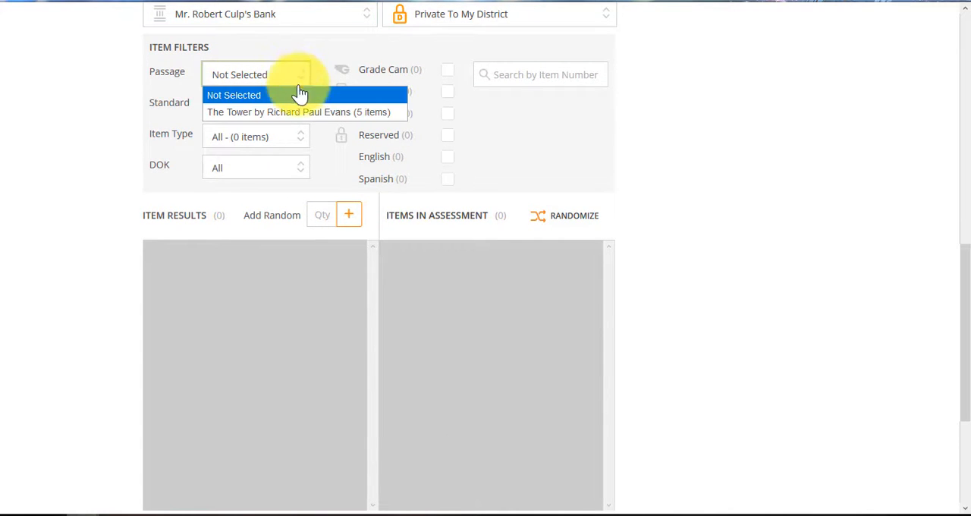
left_click(295, 112)
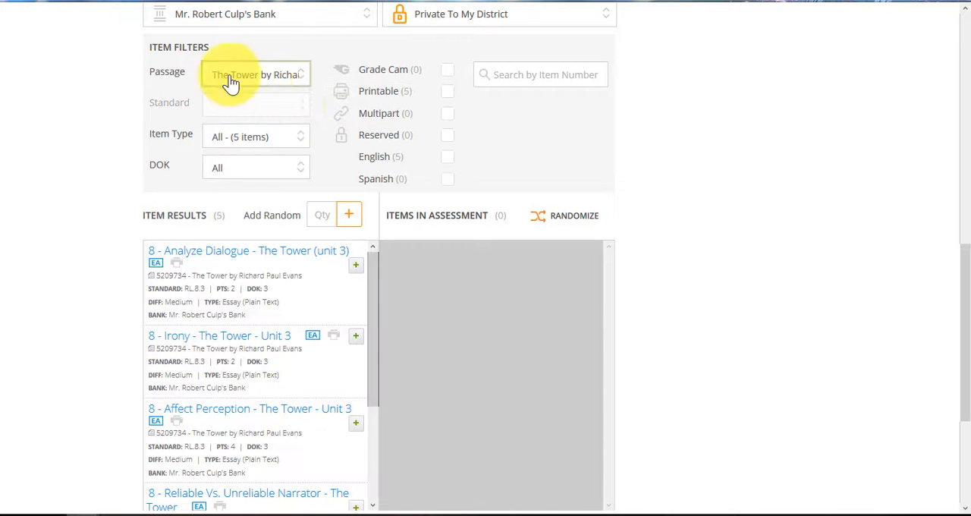
- Preview the item "8 - Analyze Dialogue - The Tower (unit 3)" with its rubric and add it to the assessment
left_click(242, 259)
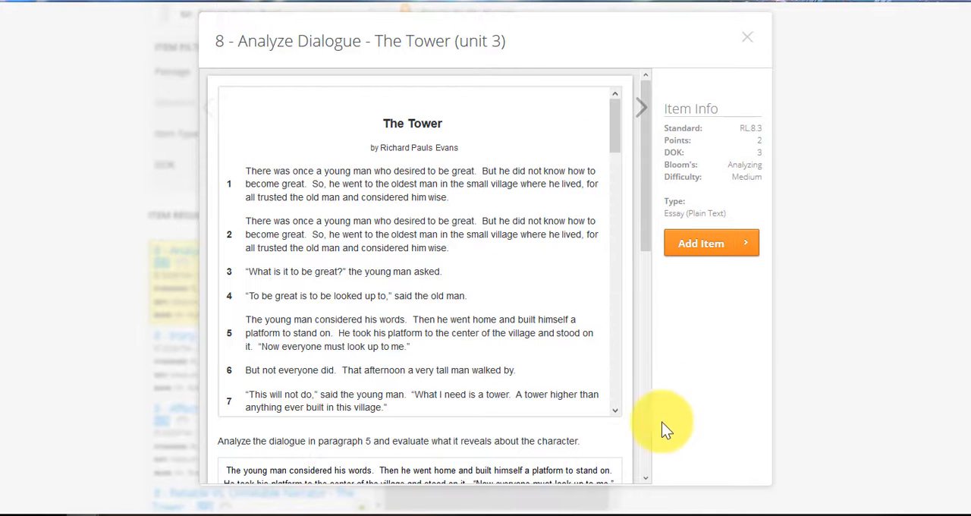
scroll(496, 467, "down", 5)
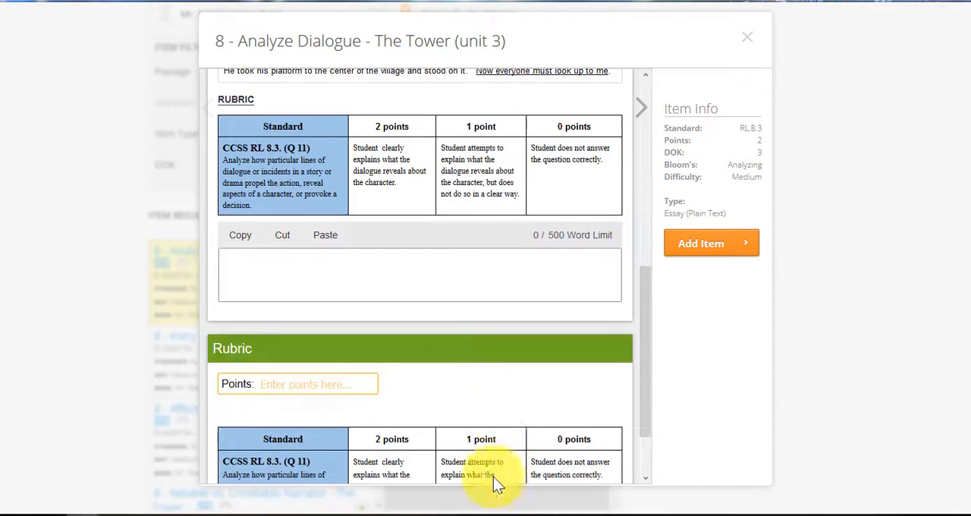
left_click(698, 252)
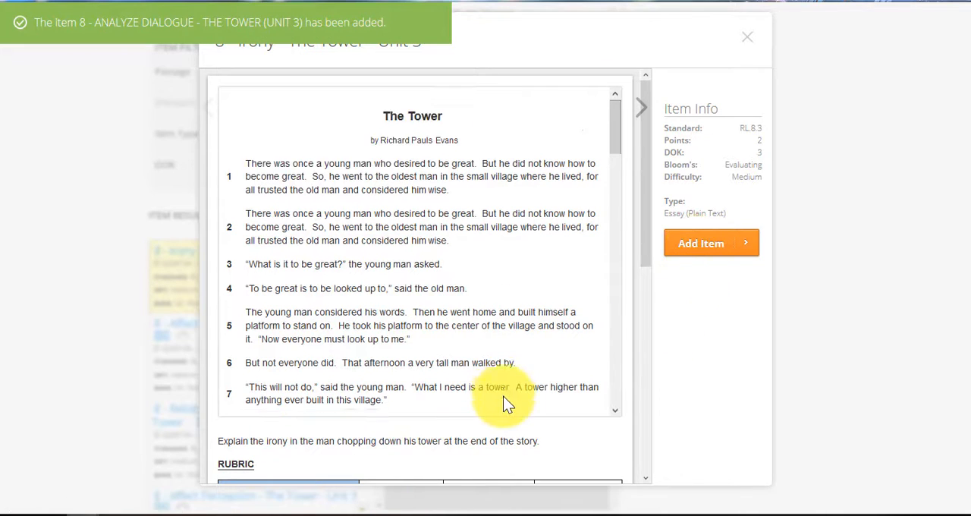
- Review and skip the Irony item, add "8 - Affect Perception - The Tower - Unit 3" to the assessment, and close the preview
scroll(503, 396, "down", 5)
scroll(511, 430, "down", 5)
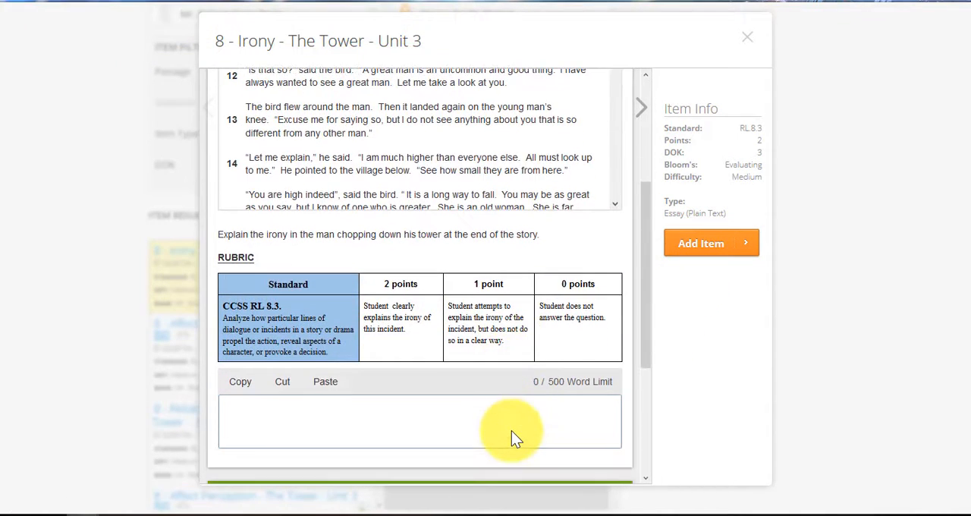
left_click(511, 430)
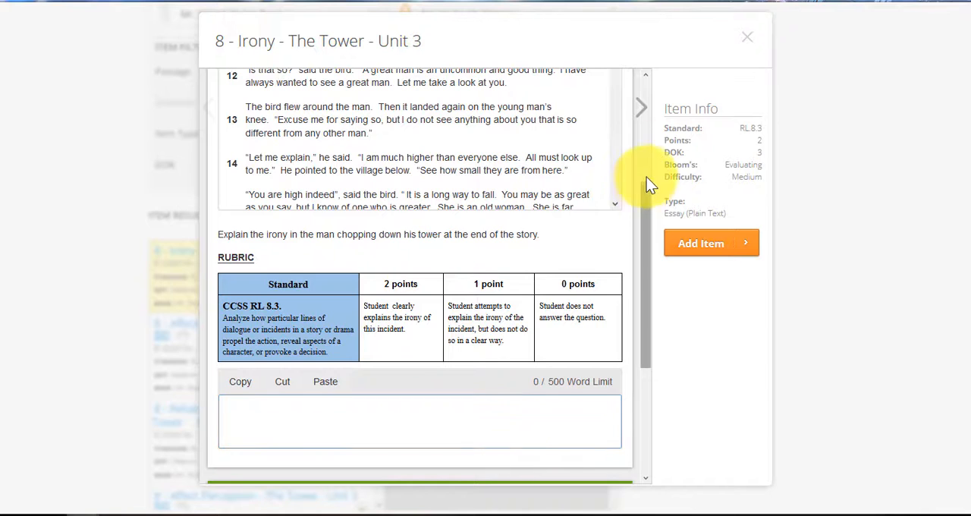
left_click(641, 107)
scroll(498, 243, "down", 6)
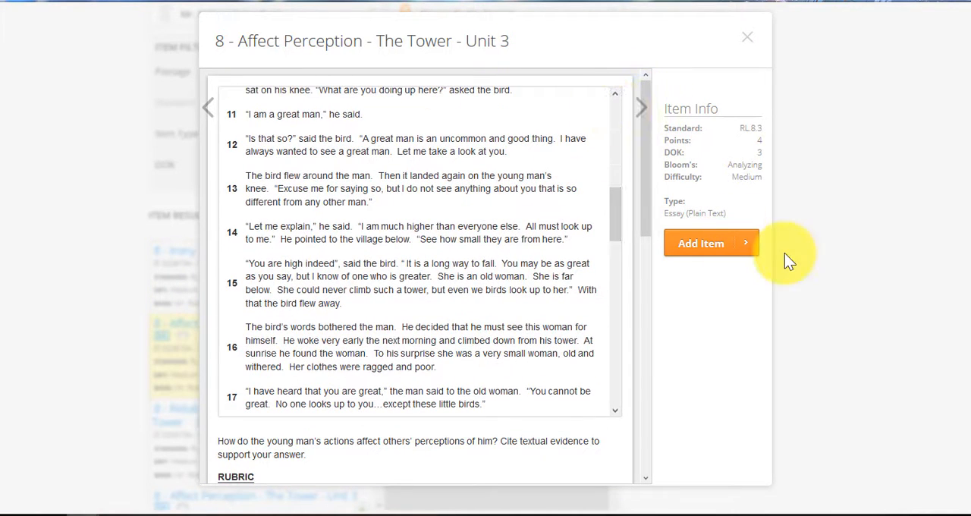
left_click(704, 247)
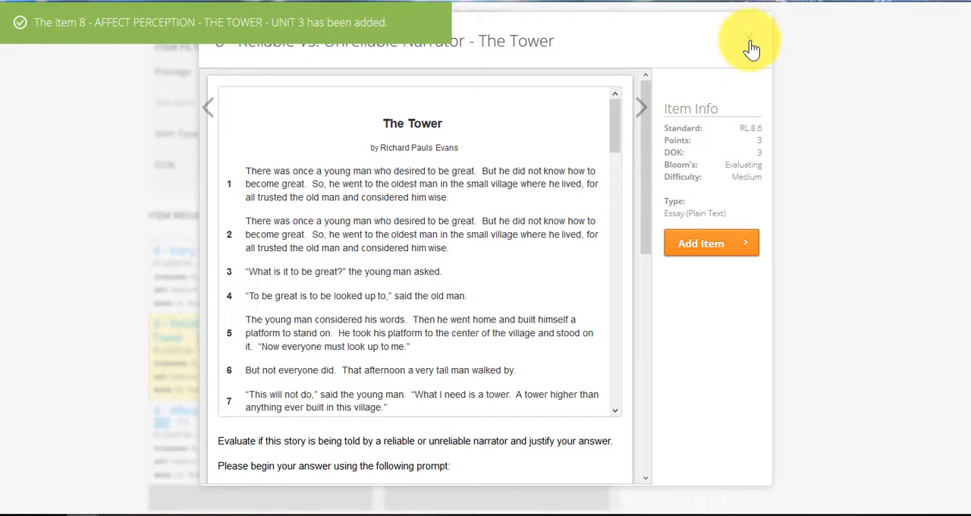
left_click(750, 39)
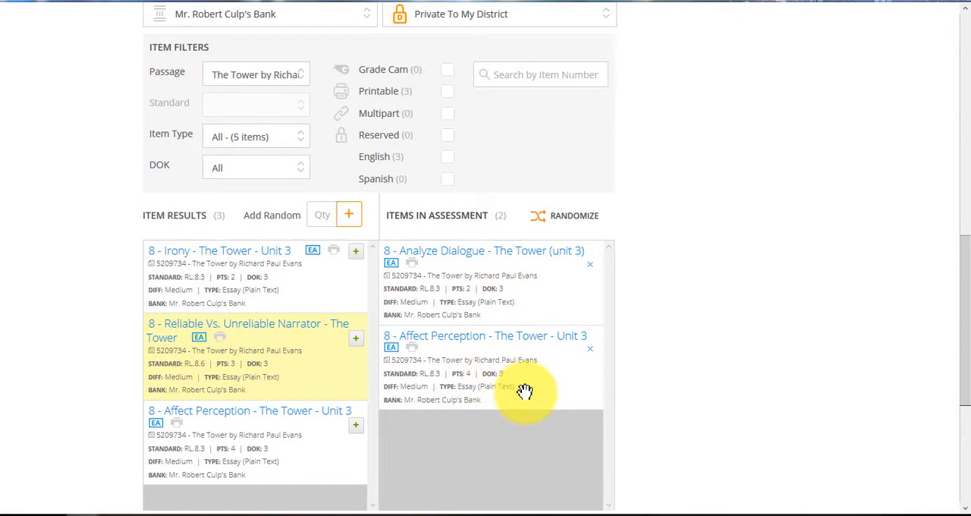
- Move the Affect Perception item above the Analyze Dialogue item in the assessment
left_click_drag(516, 388, 523, 284)
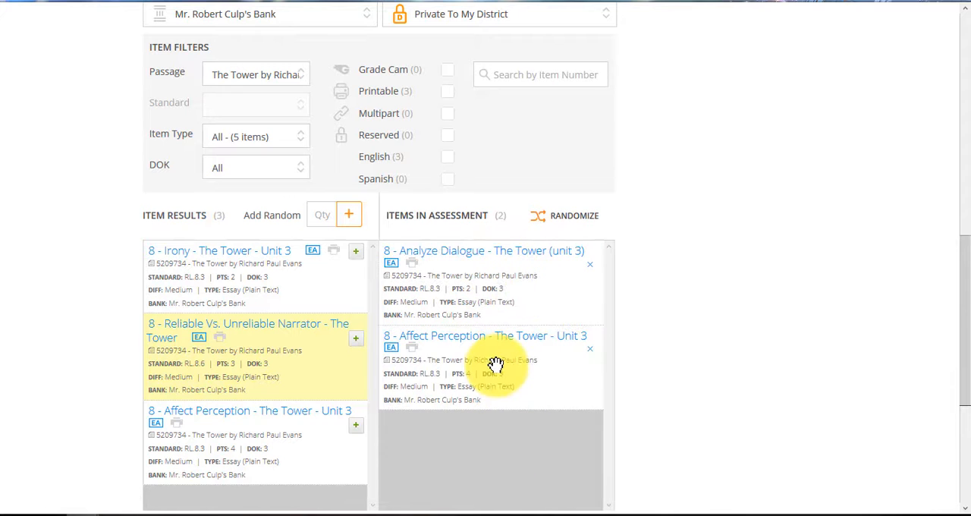
left_click_drag(512, 390, 514, 253)
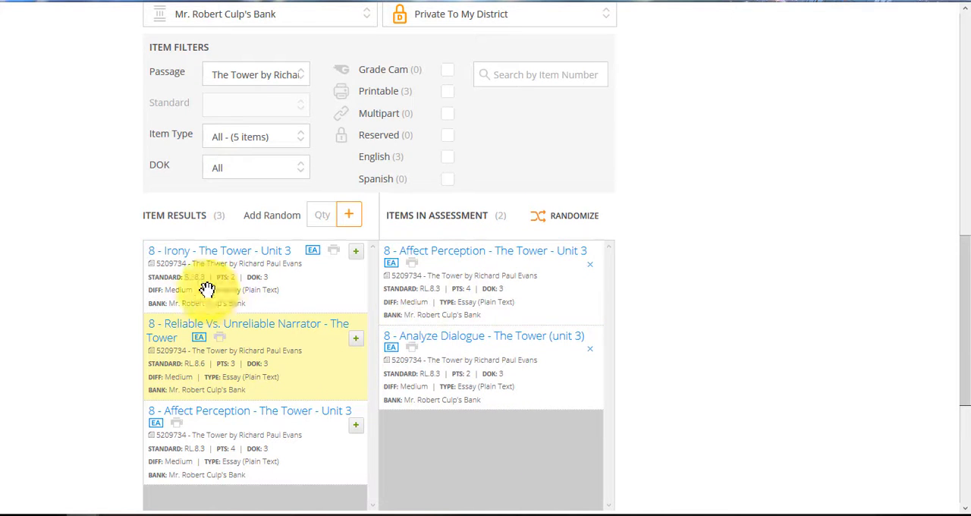
- Clear the passage filter and filter the bank's items by standard RL.8.3
scroll(225, 427, "up", 4)
scroll(223, 423, "down", 6)
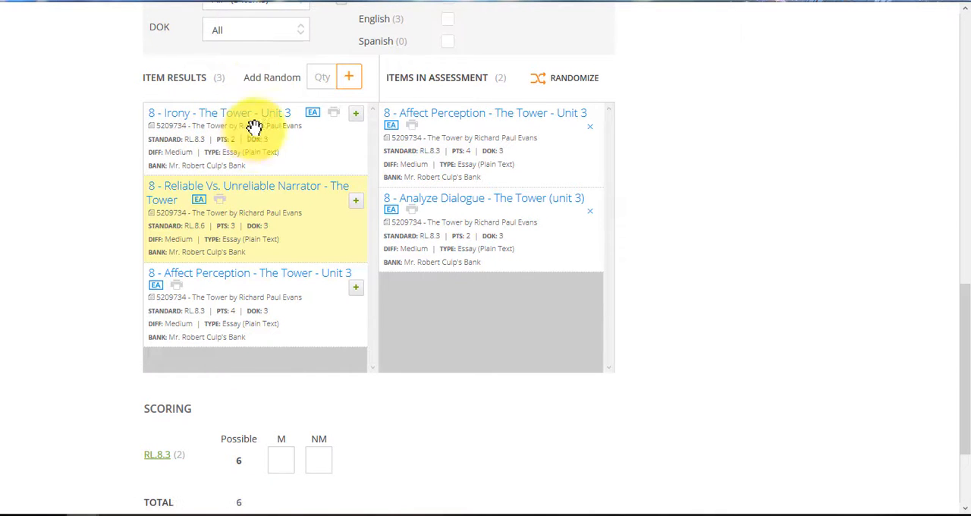
scroll(216, 311, "up", 3)
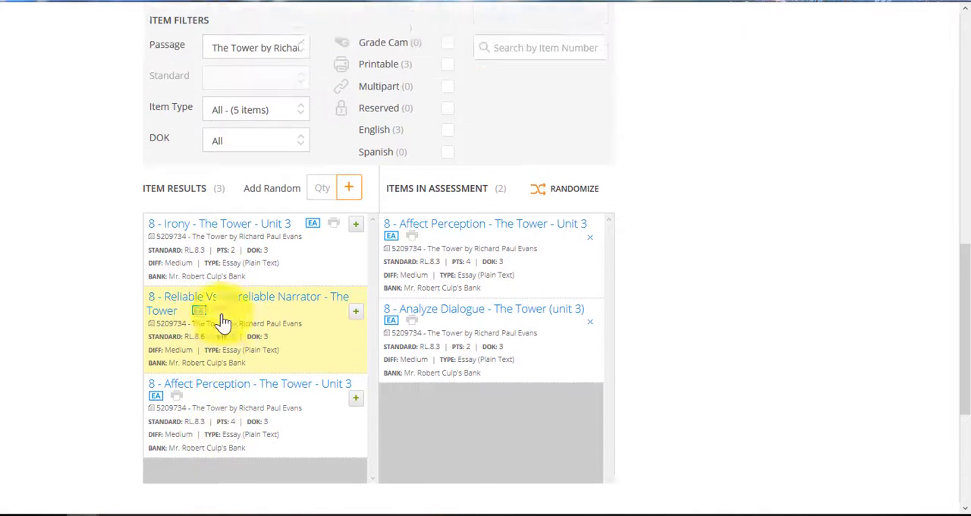
left_click(275, 141)
left_click(254, 163)
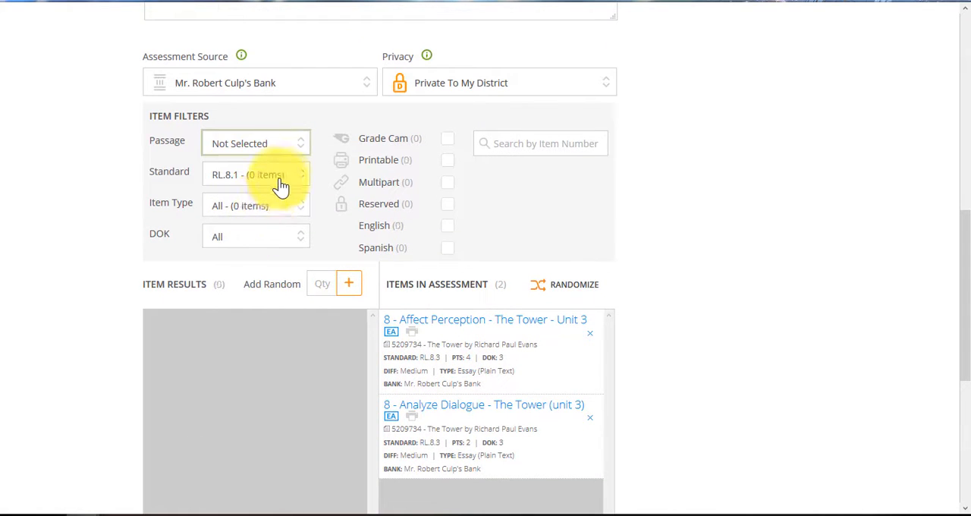
left_click(276, 176)
left_click(286, 229)
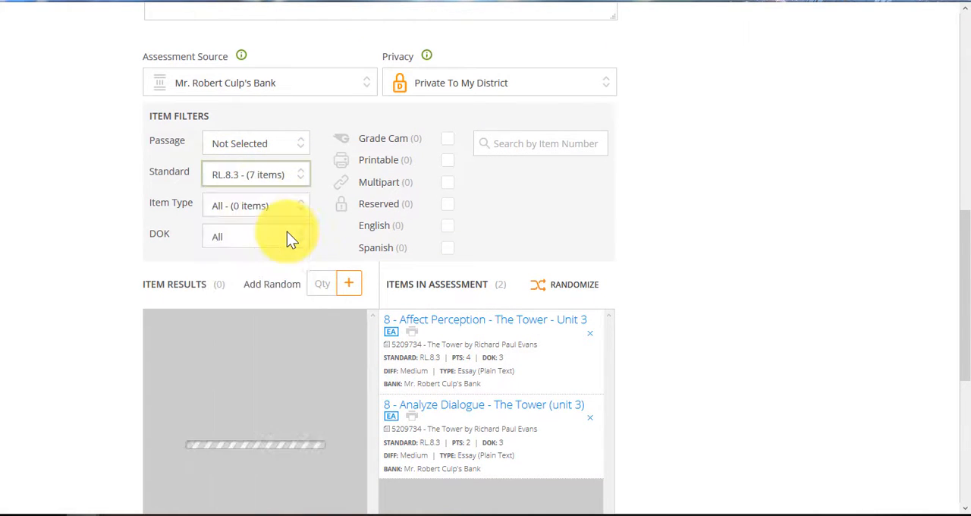
- Preview "8 - Viewpoint Definition - Unit 3", then add it and "8 - Perception Definition - Unit 3" to the assessment
scroll(313, 356, "down", 2)
scroll(106, 373, "down", 3)
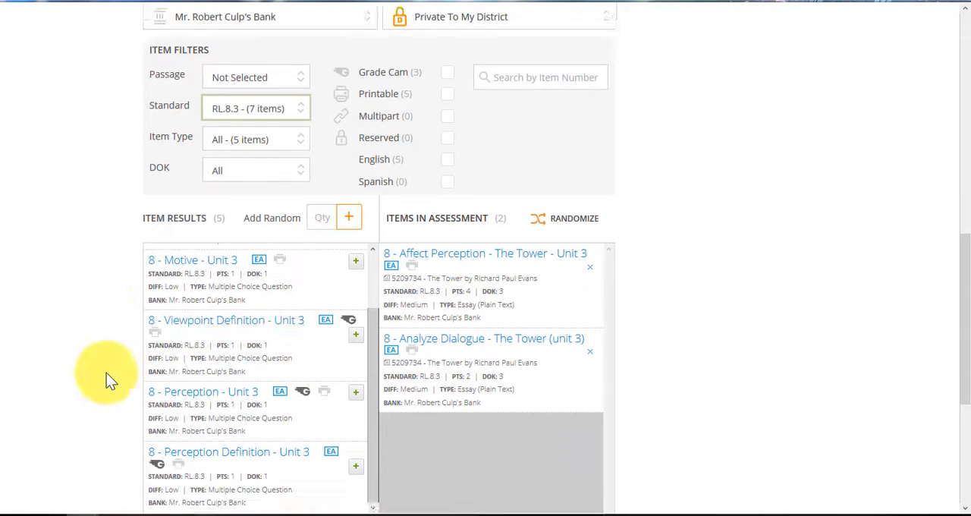
left_click(250, 190)
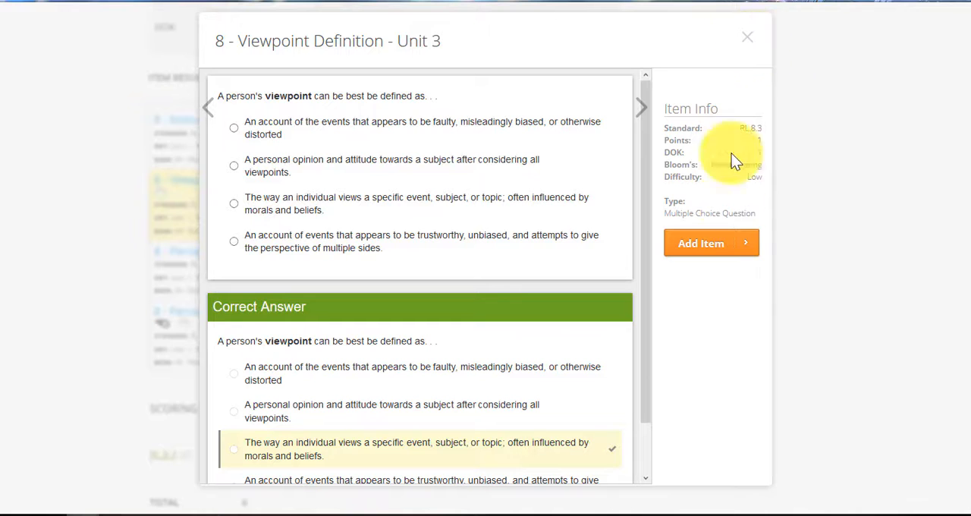
left_click(742, 50)
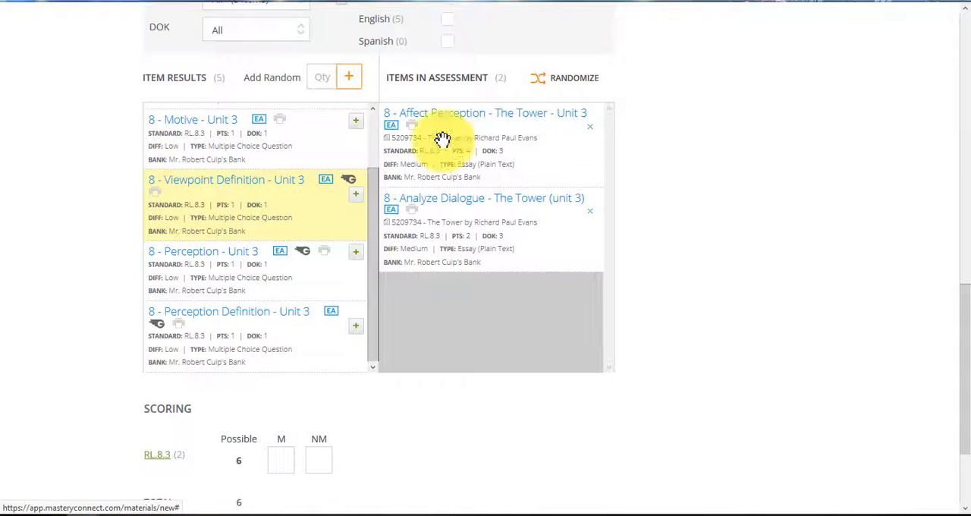
left_click(356, 205)
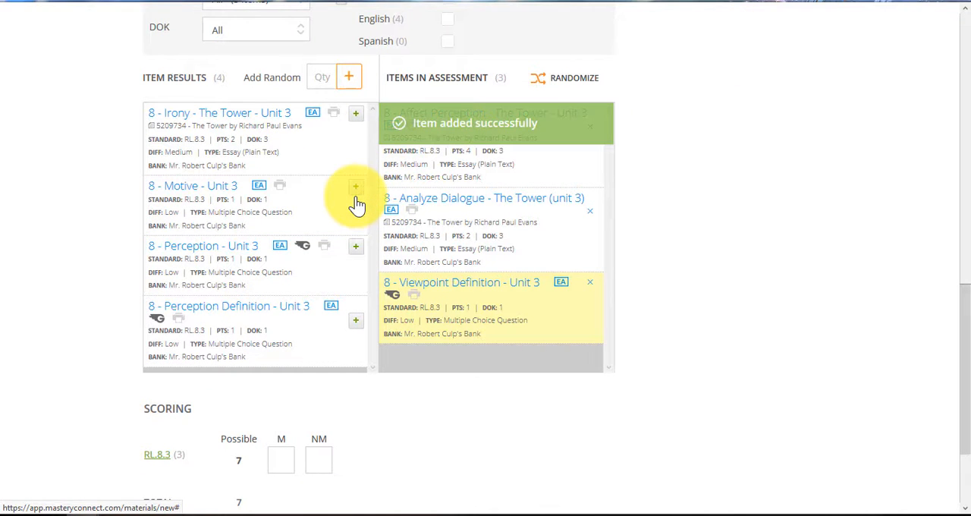
left_click(356, 321)
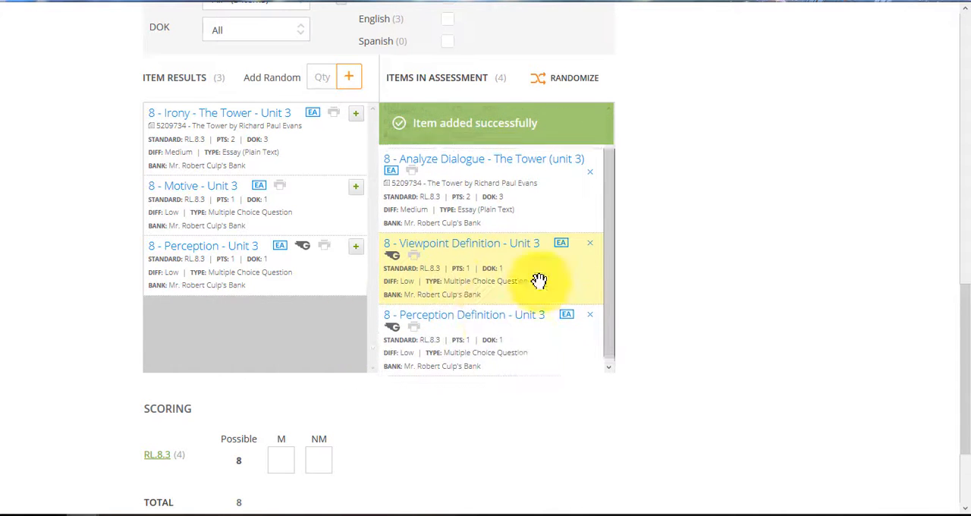
- Switch the assessment source to JOLIET PSD 86 Teacher Bank and filter its items by standard RL.8.6
scroll(297, 265, "up", 2)
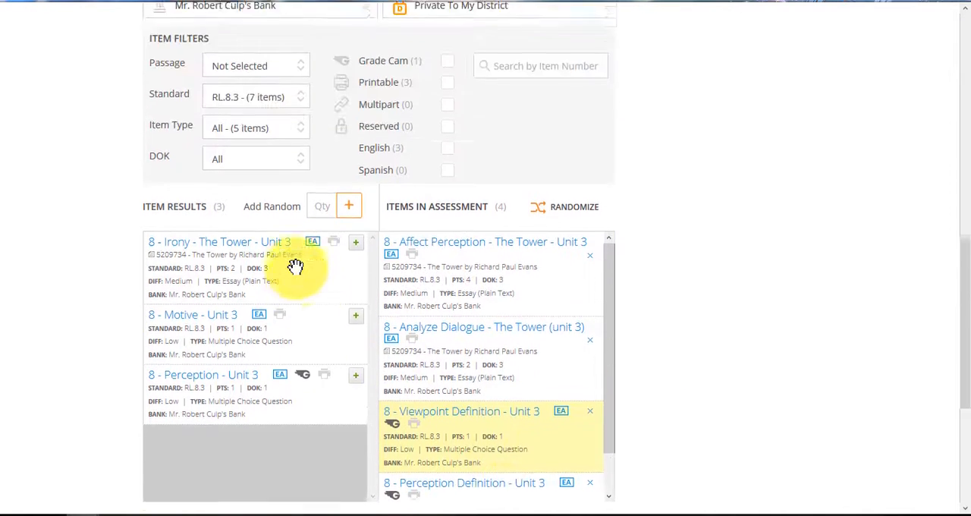
left_click(344, 15)
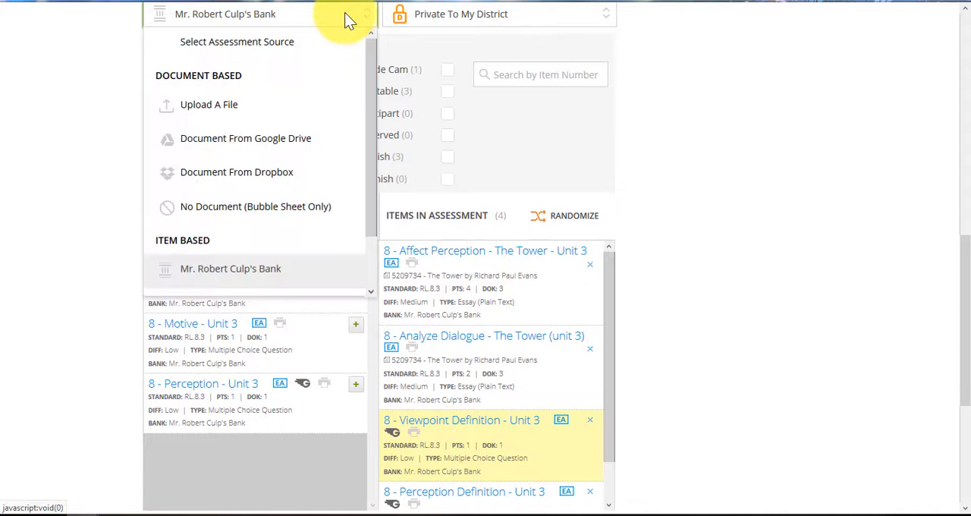
scroll(280, 242, "down", 1)
left_click(285, 279)
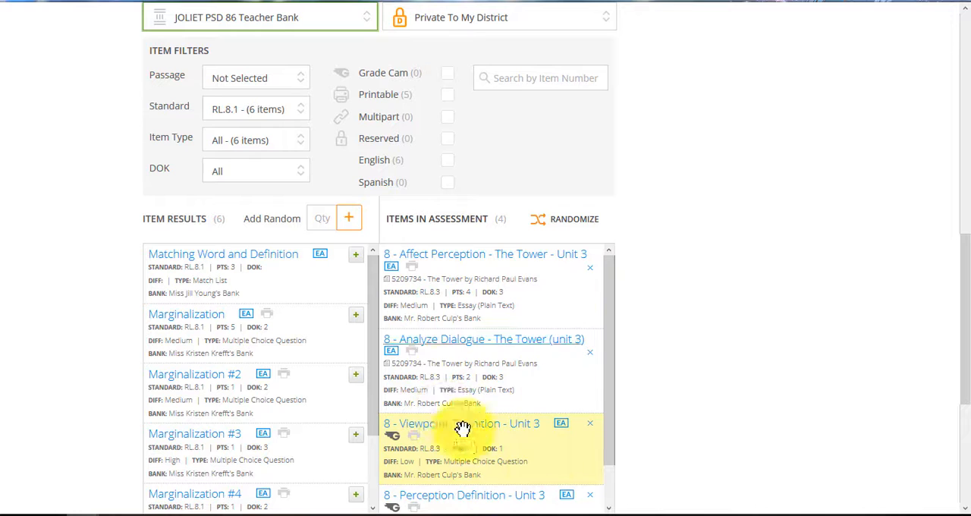
left_click(292, 114)
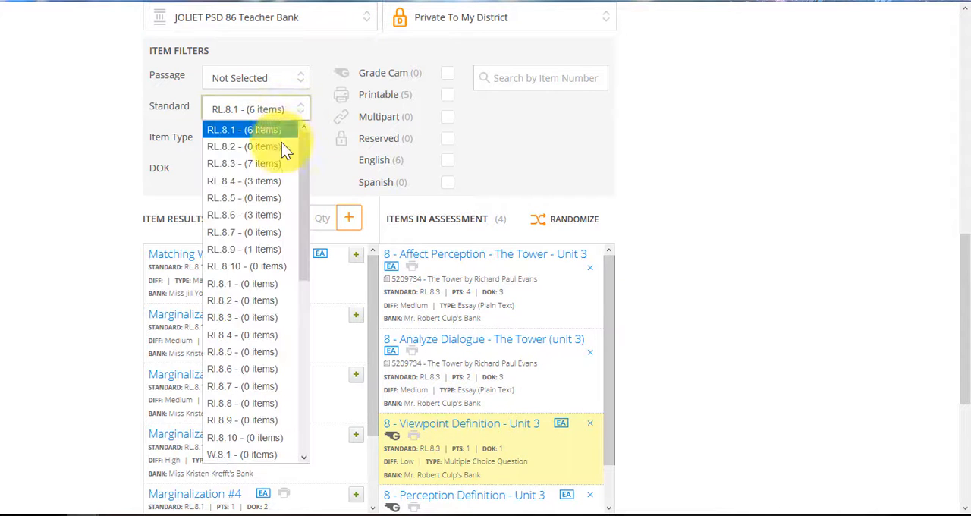
left_click(277, 215)
scroll(292, 381, "down", 2)
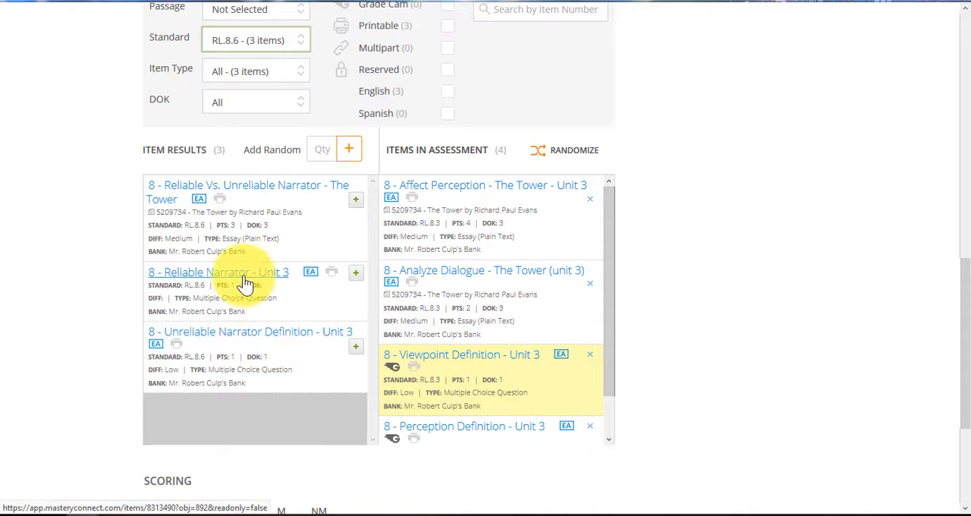
- Preview the "8 - Reliable Narrator - Unit 3" item, close it, and look over the available assessment sources
left_click(245, 282)
left_click(751, 44)
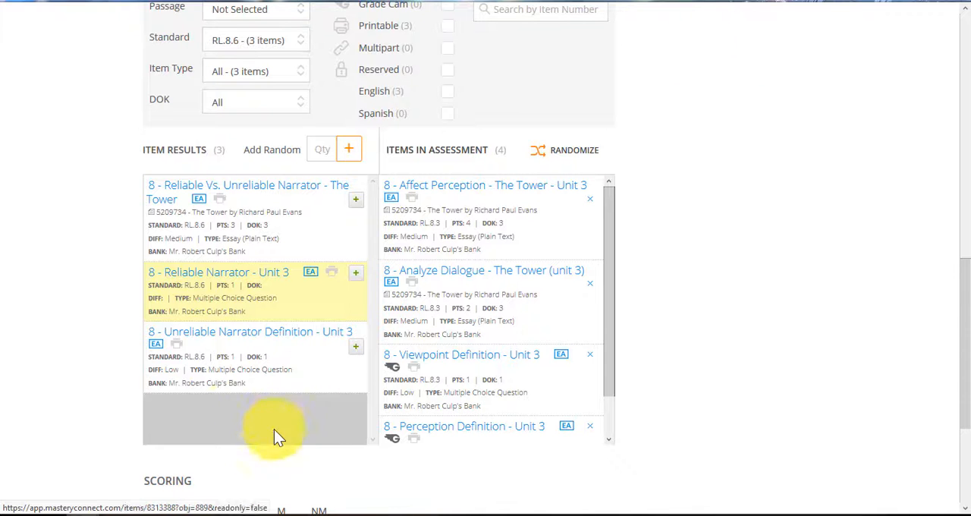
scroll(230, 372, "up", 3)
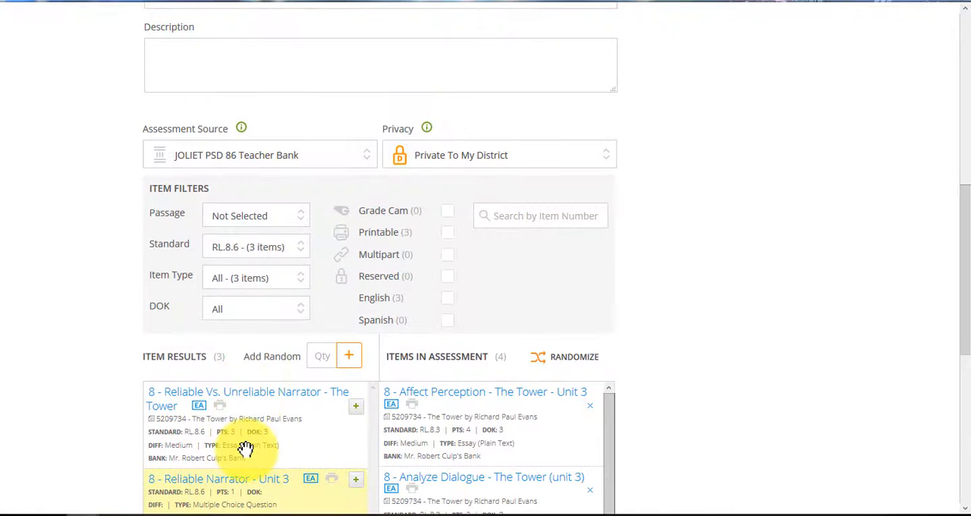
left_click(298, 156)
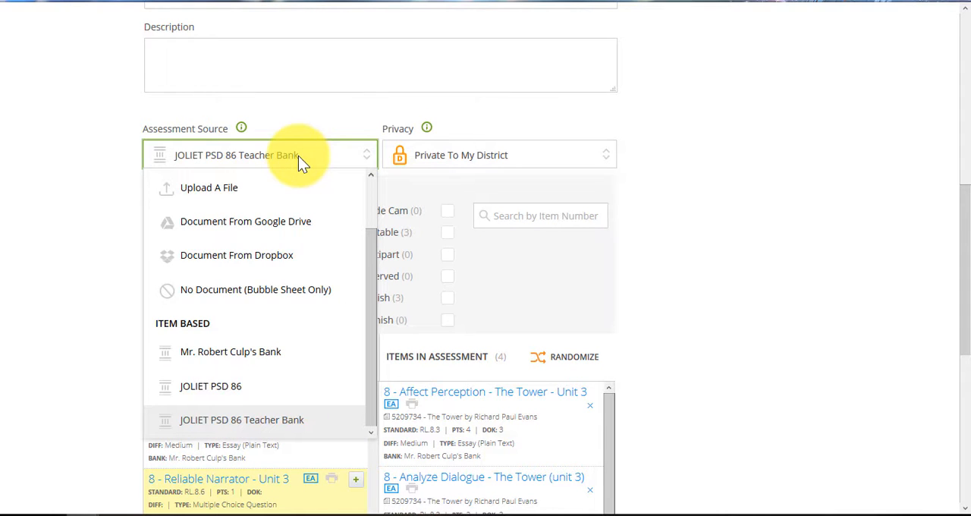
left_click(687, 225)
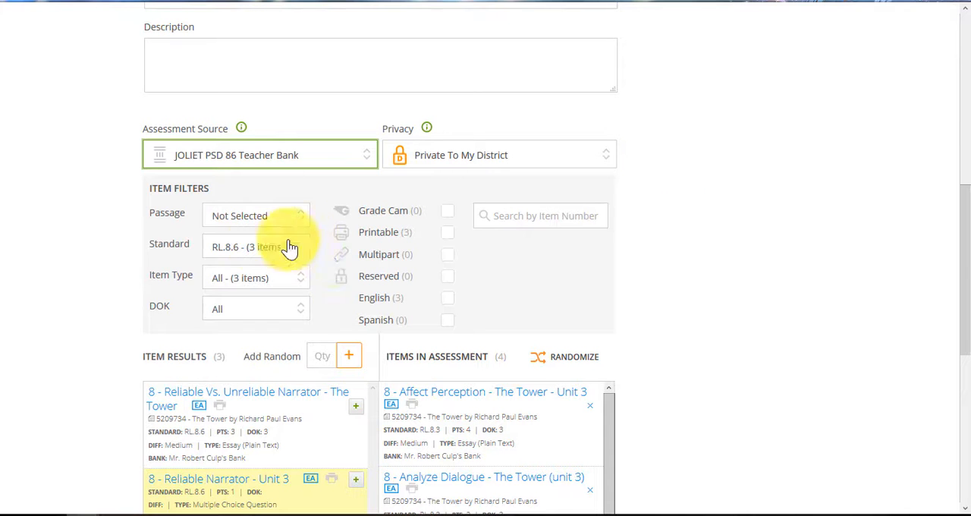
- Title the assessment "DELETE 2"
scroll(440, 398, "down", 1)
scroll(440, 398, "down", 7)
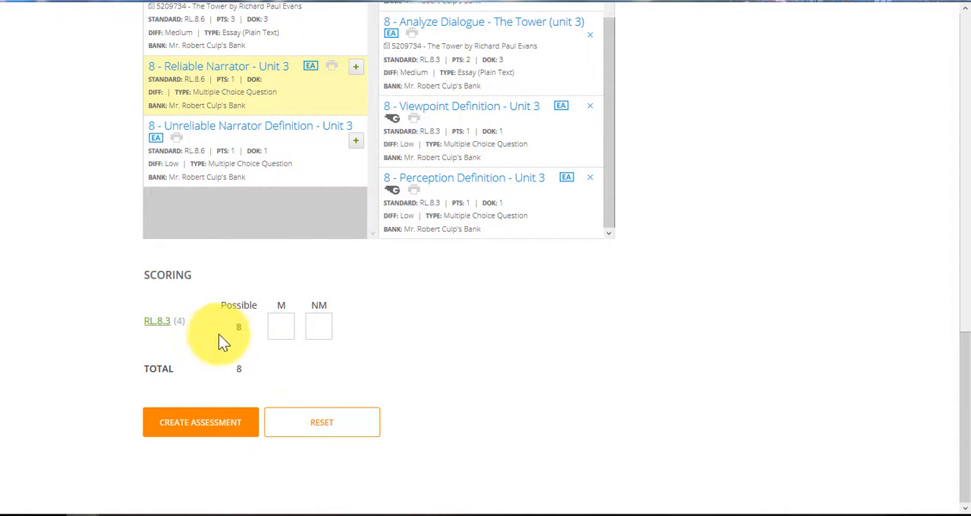
left_click(161, 322)
scroll(287, 352, "up", 9)
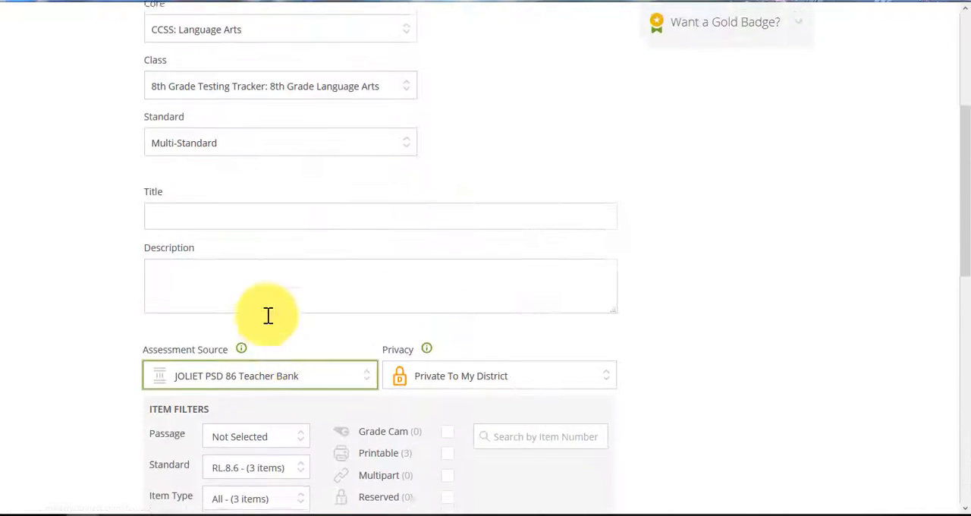
scroll(247, 232, "down", 4)
scroll(253, 337, "up", 3)
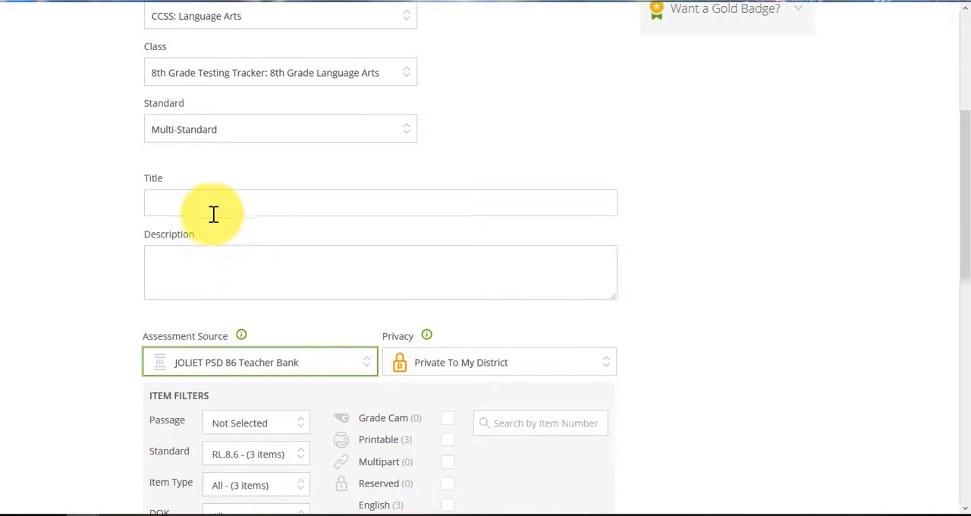
left_click(213, 206)
type("DELETE")
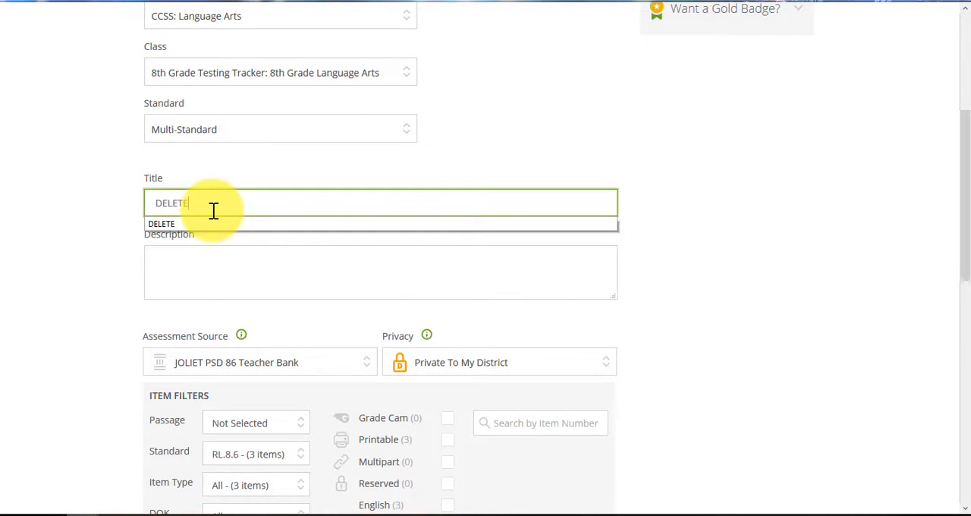
type(" 2")
- Set the RL.8.3 scoring thresholds to 8 for mastery (M) and 7 for near mastery (NM), and try to create the assessment
scroll(663, 334, "down", 5)
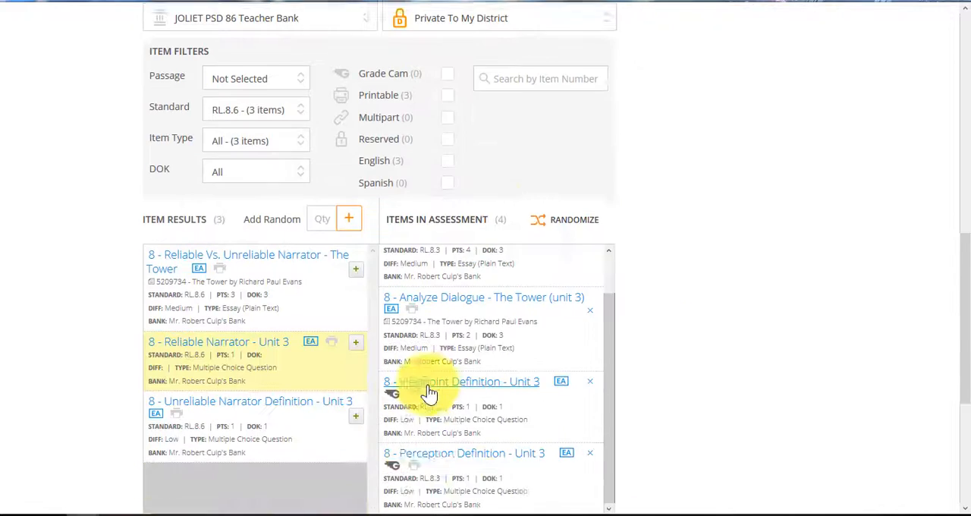
scroll(428, 390, "down", 4)
left_click(288, 318)
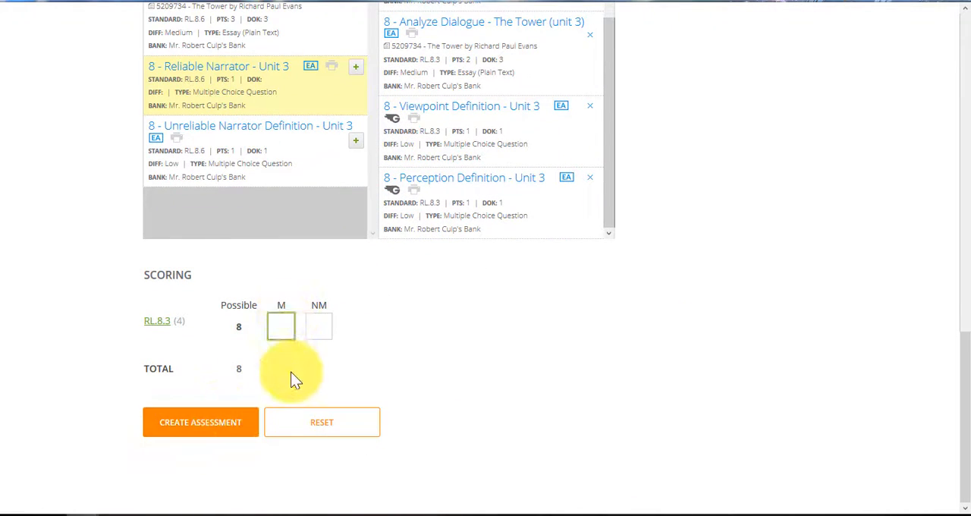
left_click(320, 325)
type("7")
left_click(225, 422)
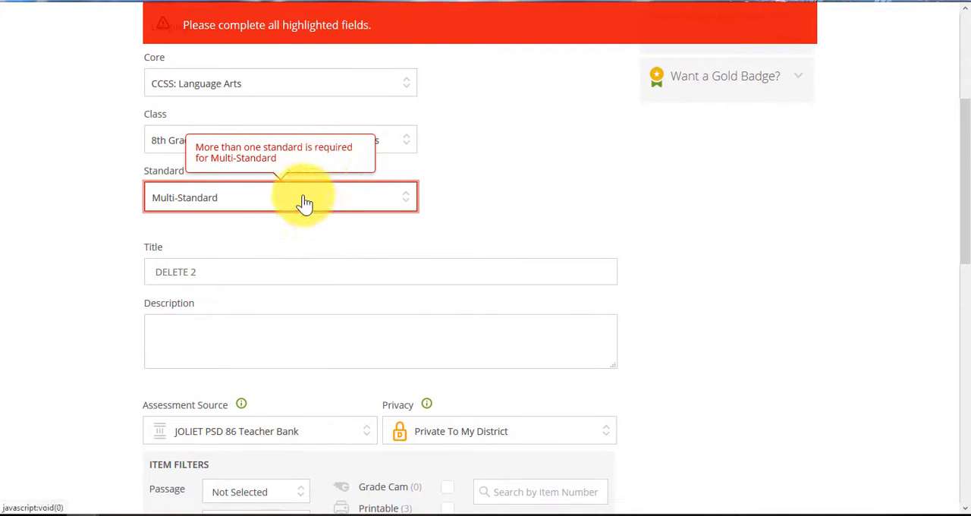
- Add "8 - Reliable Vs. Unreliable Narrator - The Tower" and "8 - Unreliable Narrator Definition - Unit 3" to the assessment
scroll(288, 409, "down", 1)
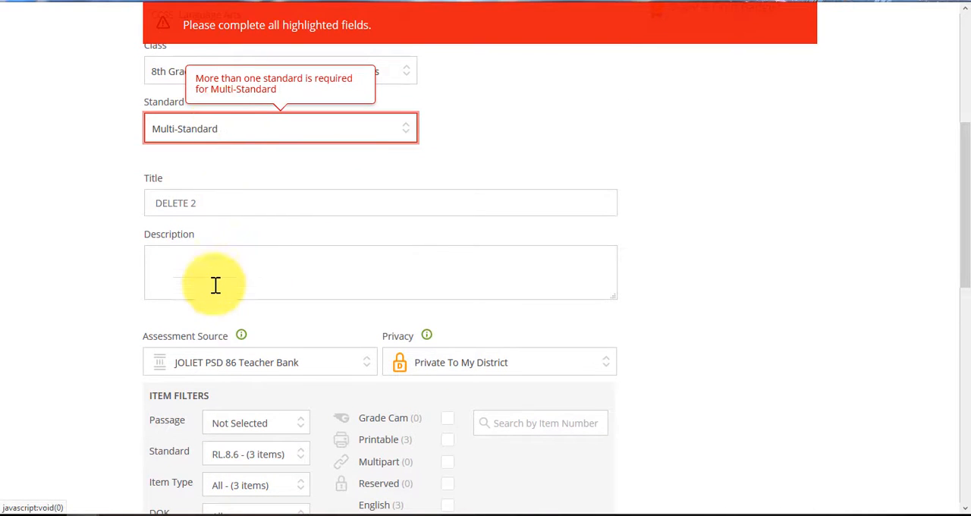
scroll(232, 336, "down", 5)
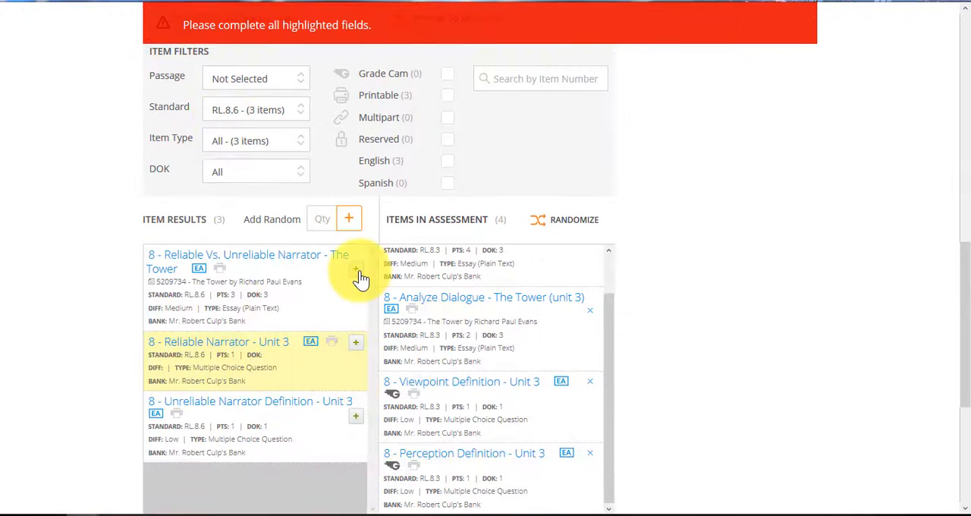
left_click(355, 270)
left_click(352, 328)
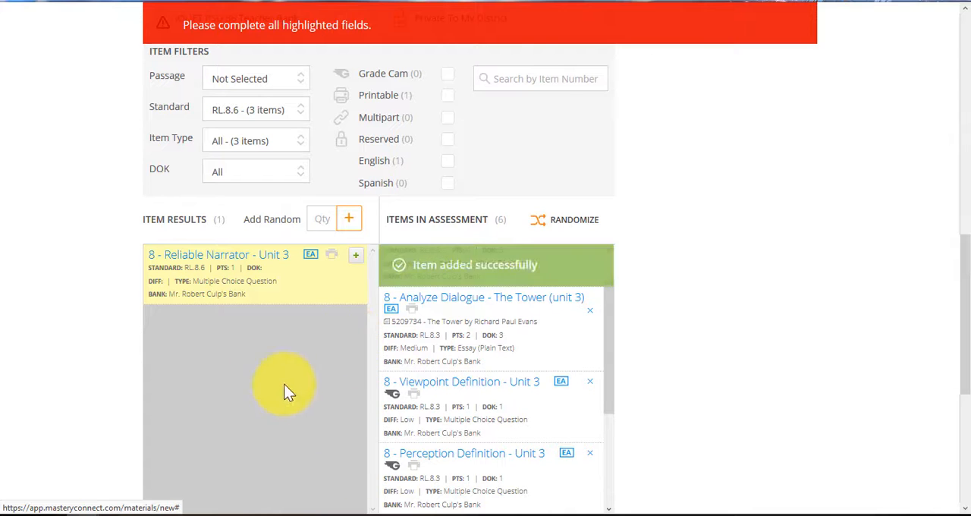
- Set the RL.8.6 scoring thresholds to 4 for mastery (M) and 3 for near mastery (NM)
scroll(449, 390, "down", 3)
scroll(474, 464, "down", 2)
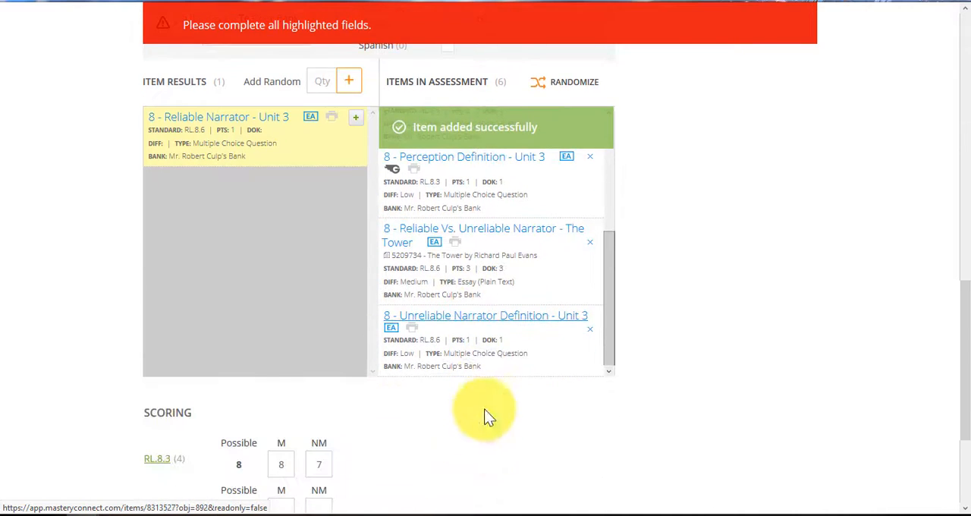
scroll(486, 326, "up", 3)
scroll(477, 303, "down", 2)
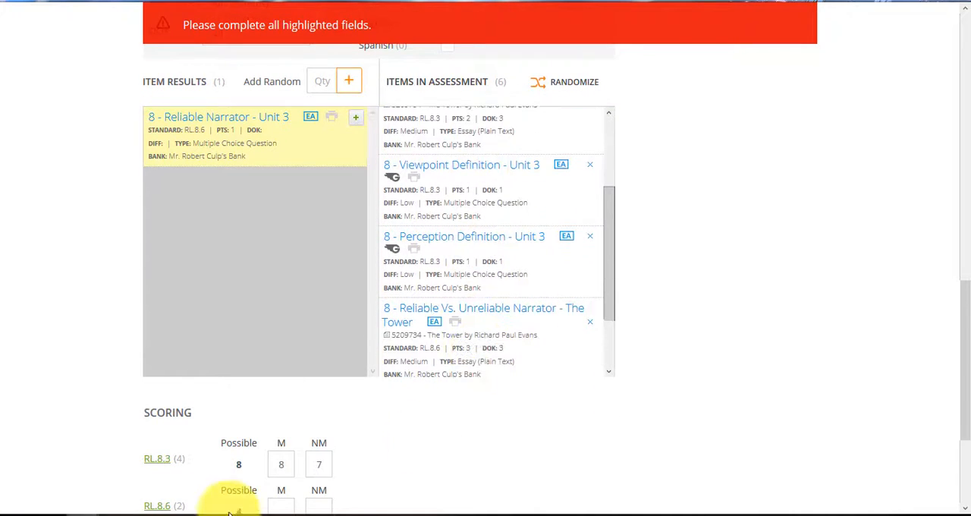
scroll(254, 448, "down", 2)
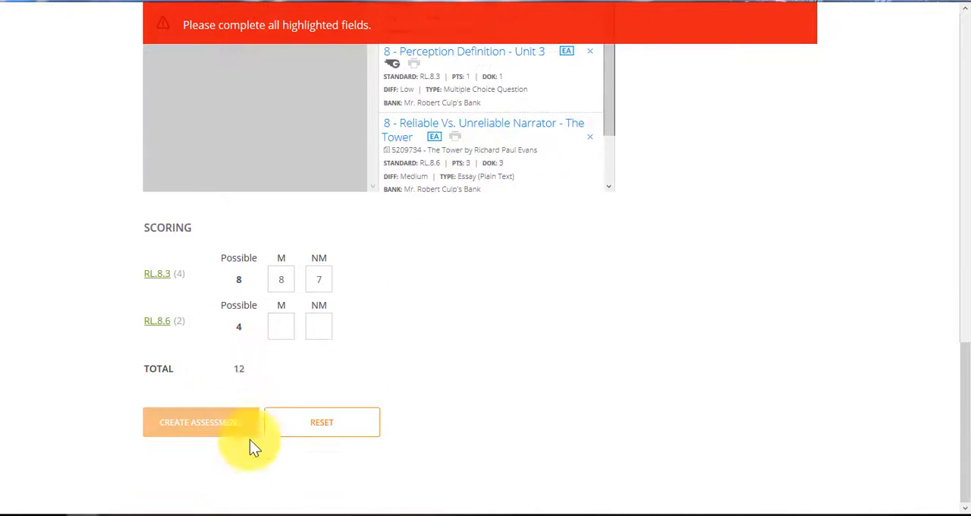
left_click(282, 330)
type("4")
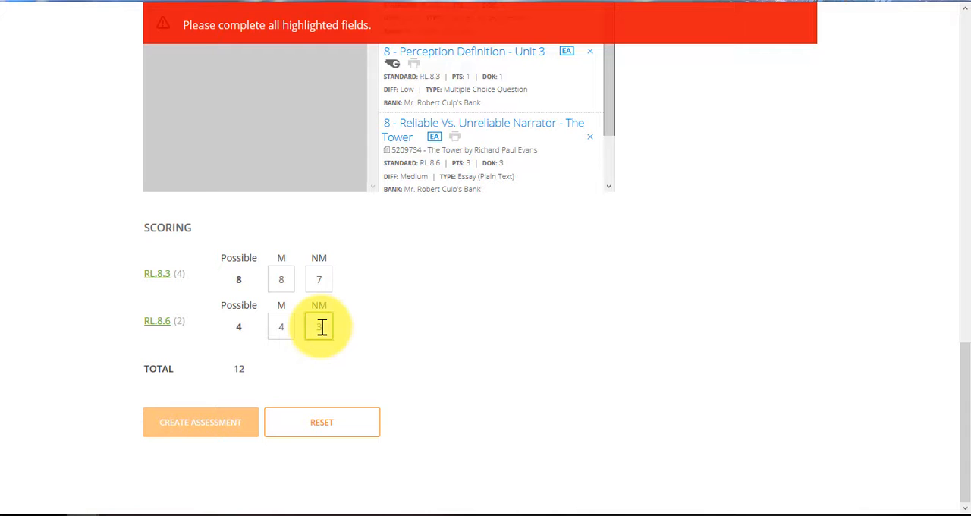
type("3")
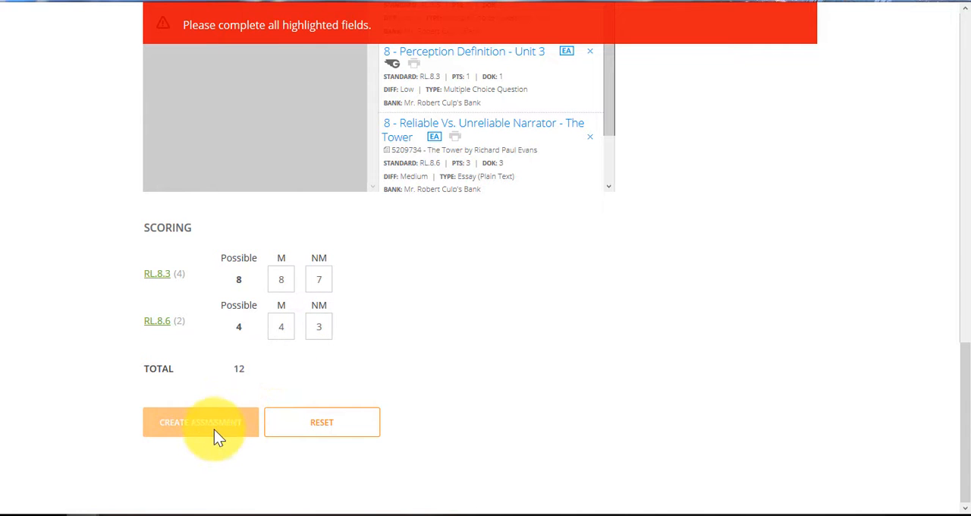
- Submit the completed form to create the DELETE 2 assessment
left_click(214, 429)
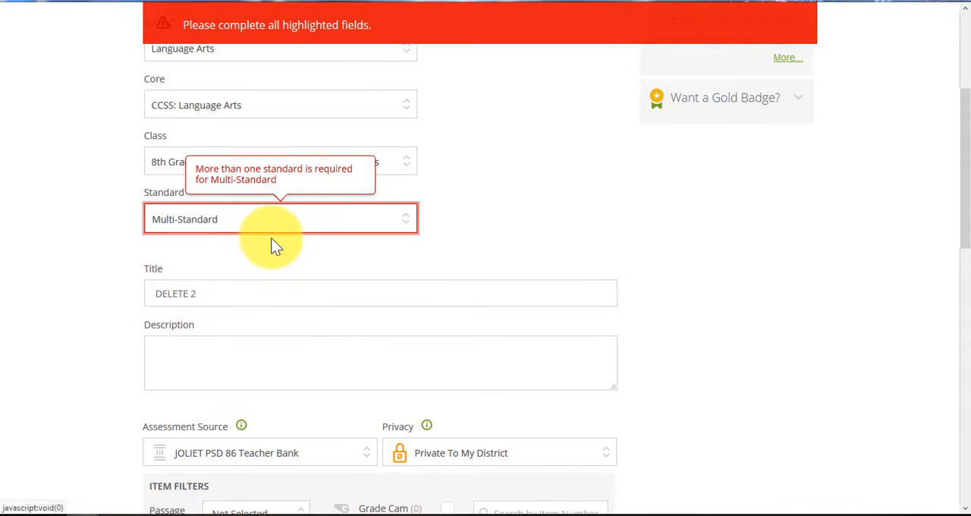
scroll(272, 241, "down", 1)
scroll(251, 430, "down", 10)
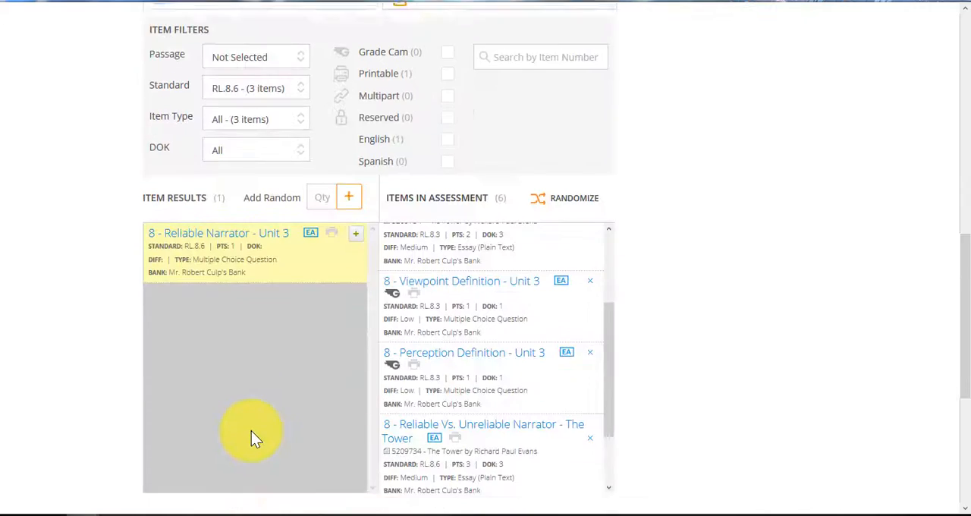
scroll(251, 430, "down", 4)
left_click(203, 433)
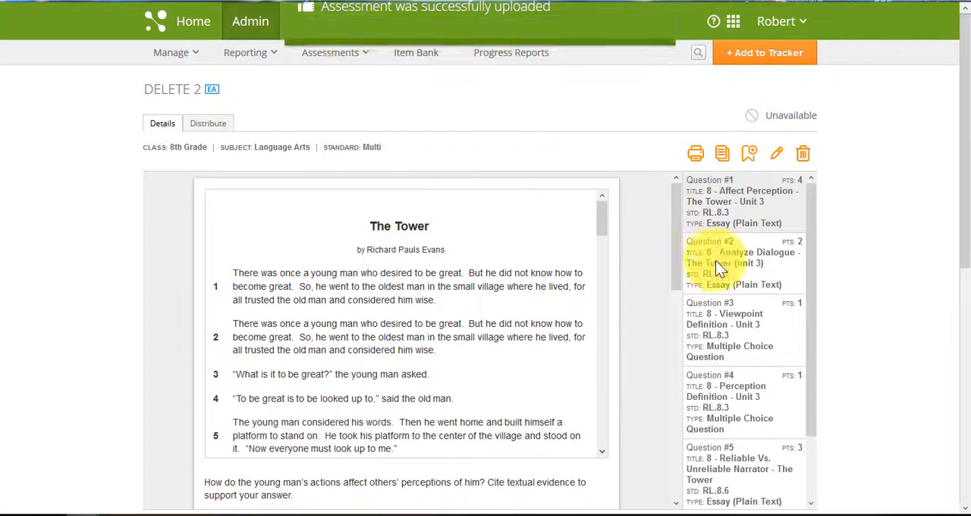
- Review questions 2 through 6 of the created assessment one by one
left_click(721, 258)
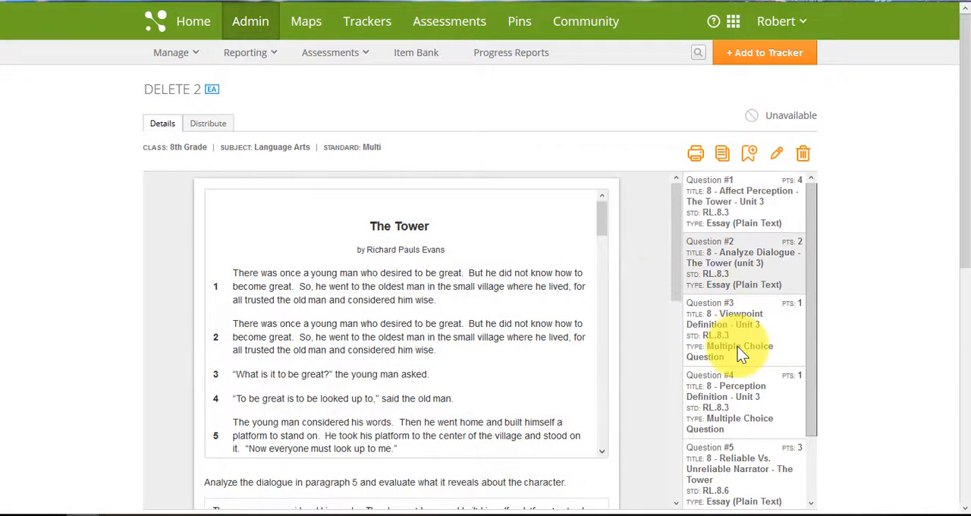
left_click(737, 341)
left_click(739, 429)
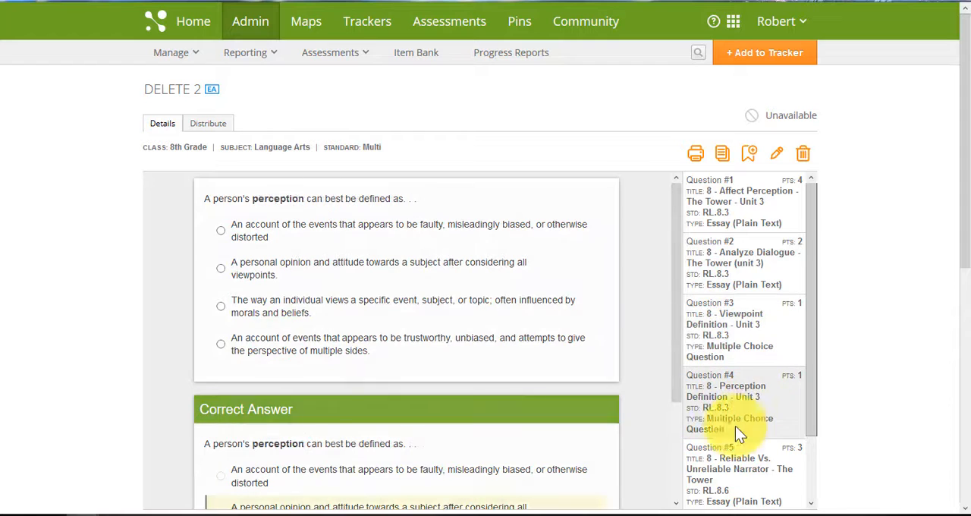
left_click(717, 473)
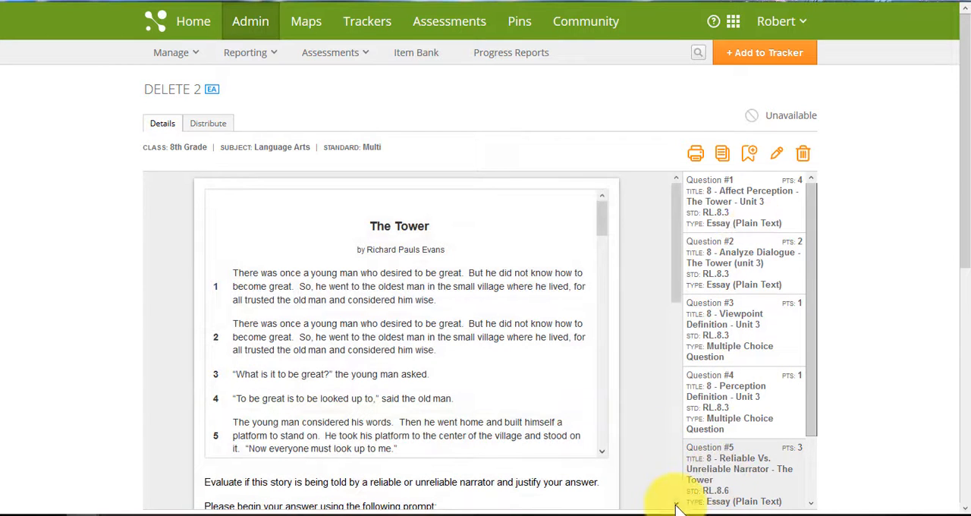
scroll(732, 479, "down", 1)
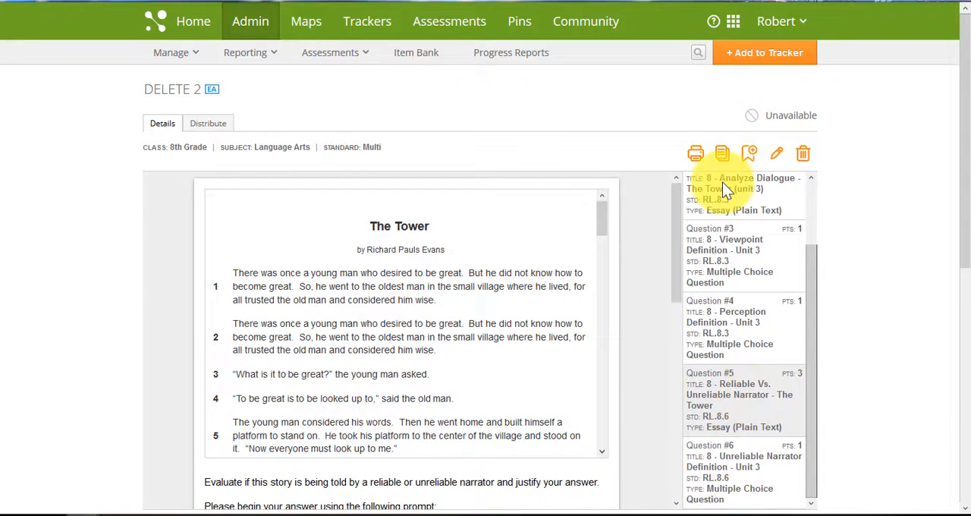
left_click(745, 461)
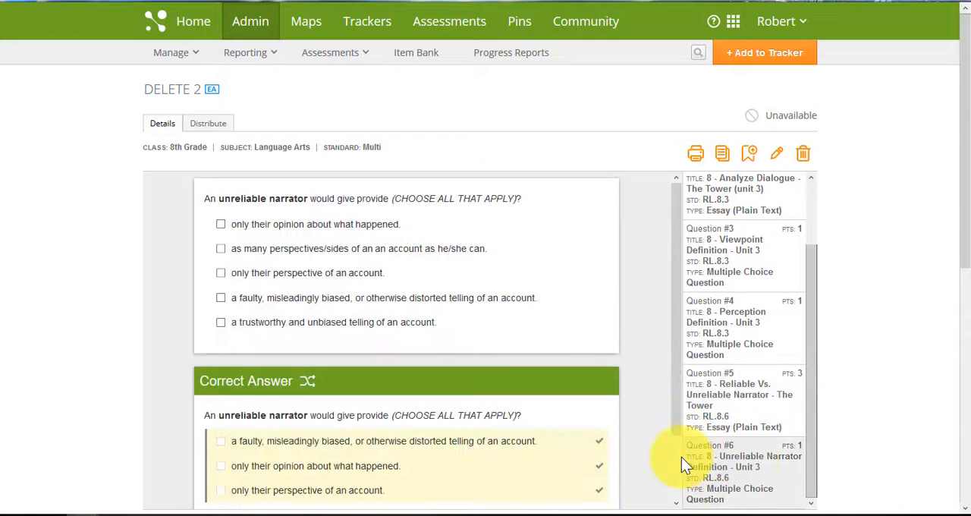
- Check the scoring summary by standard and the editing options on the assessment's details page
scroll(662, 424, "down", 2)
scroll(941, 397, "down", 4)
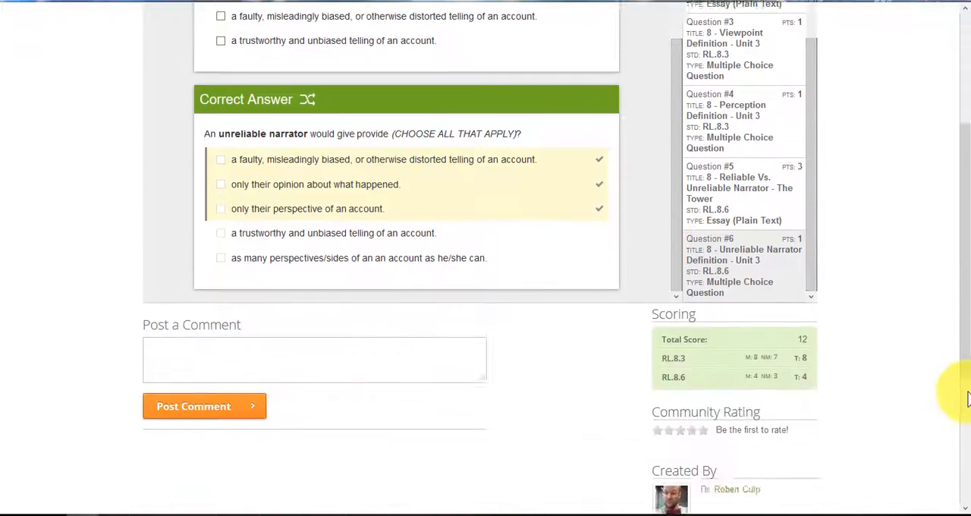
scroll(923, 397, "up", 3)
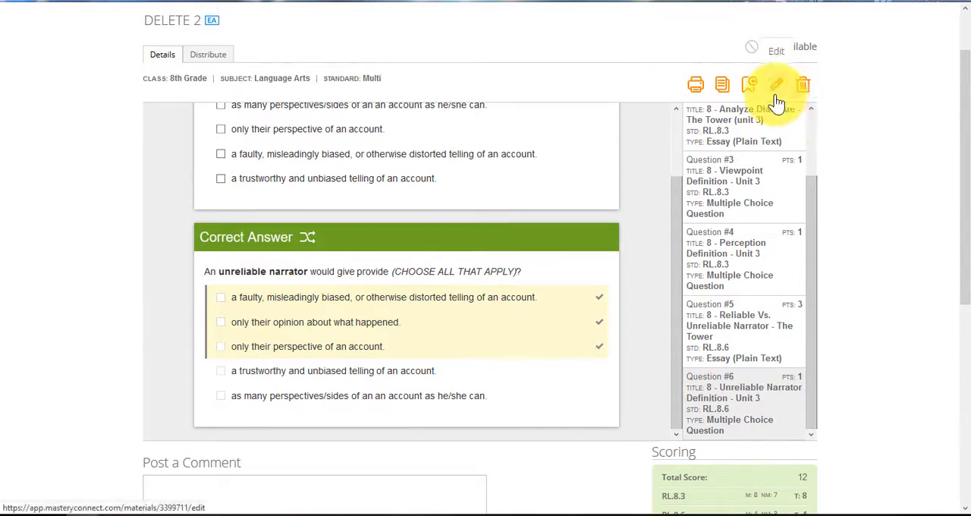
scroll(426, 371, "down", 1)
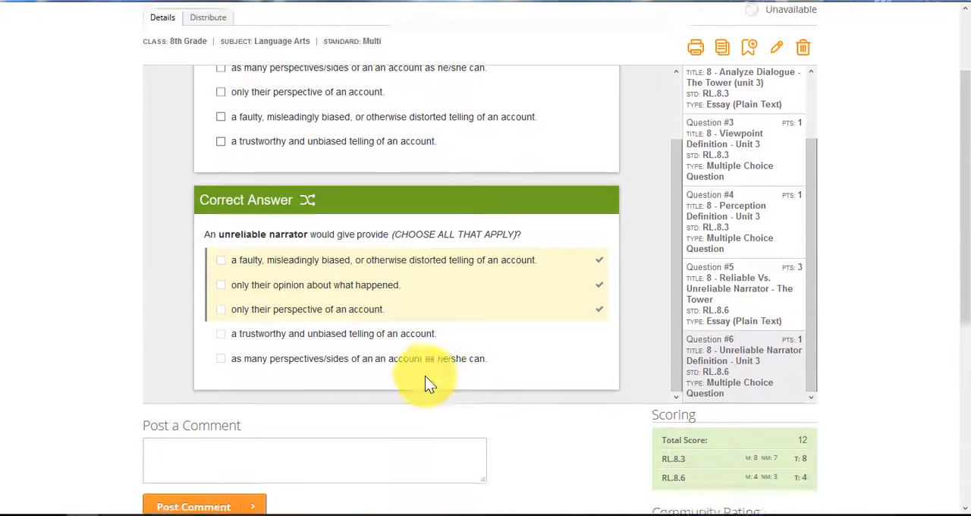
scroll(442, 462, "down", 2)
scroll(536, 412, "up", 4)
scroll(535, 412, "up", 1)
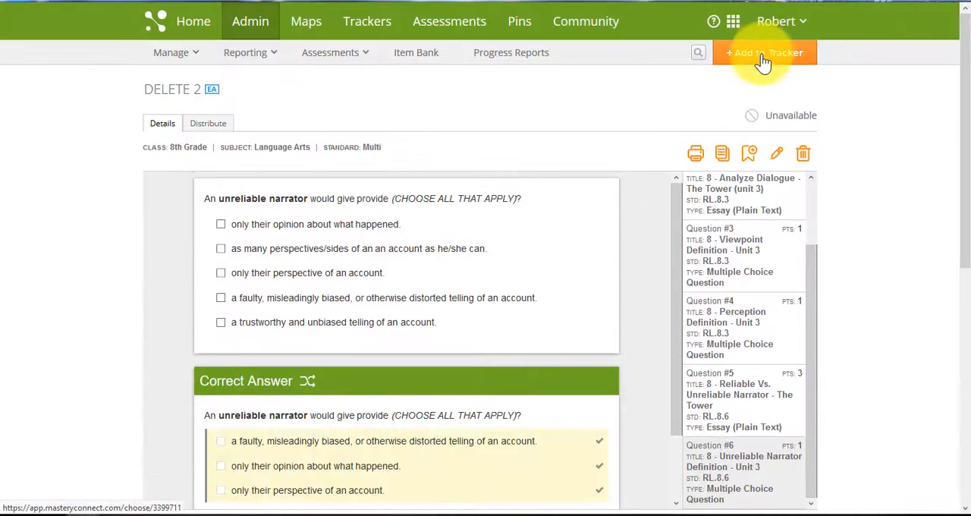